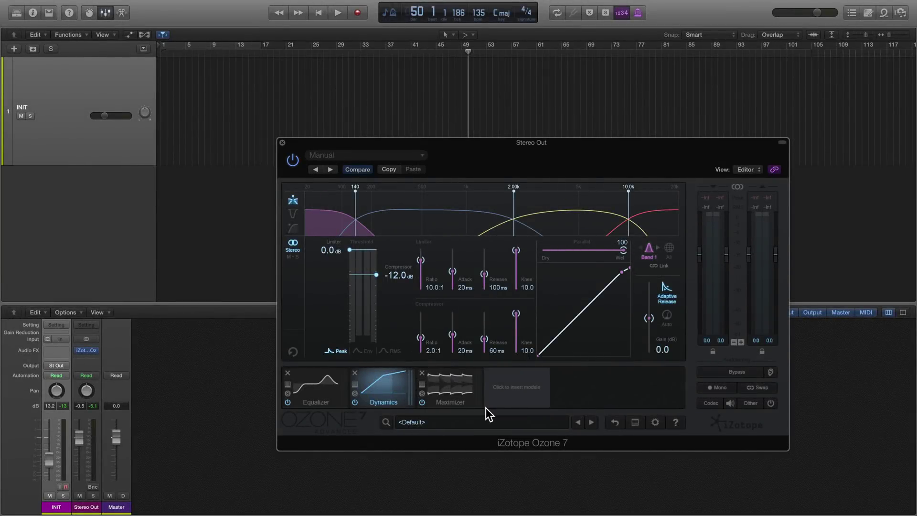
Step: Load the Electronic Analog preset from Genre-Specific Mastering into Ozone 7 on the stereo output and close the preset manager
{"action": "left_click", "coordinate": [417, 422]}
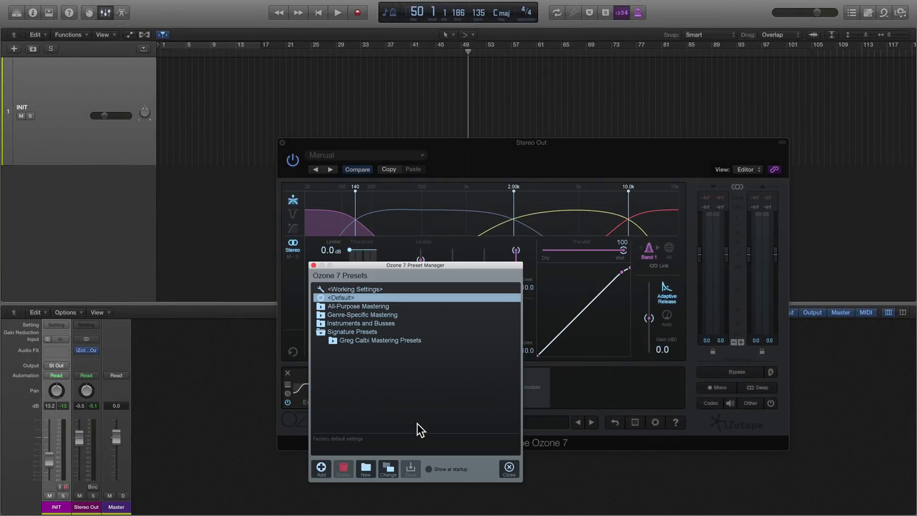
{"action": "left_click", "coordinate": [320, 314]}
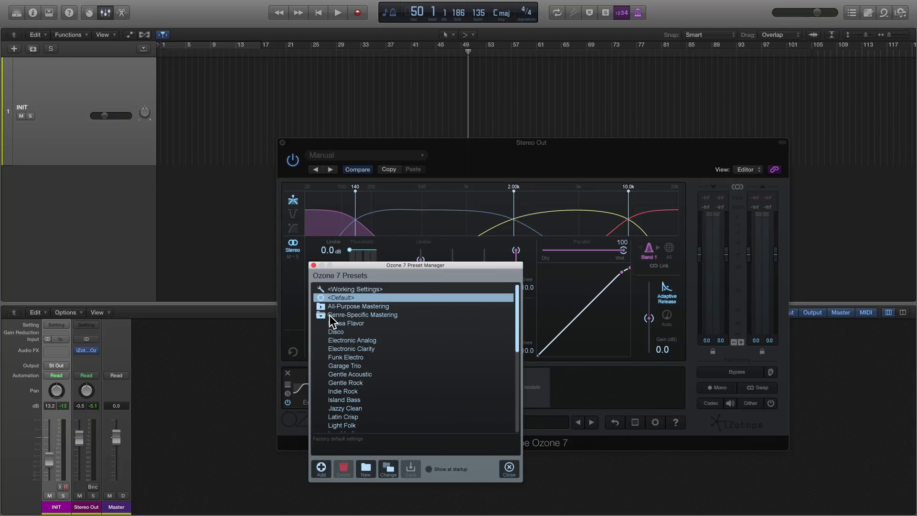
{"action": "left_click", "coordinate": [359, 340]}
{"action": "left_click", "coordinate": [359, 340]}
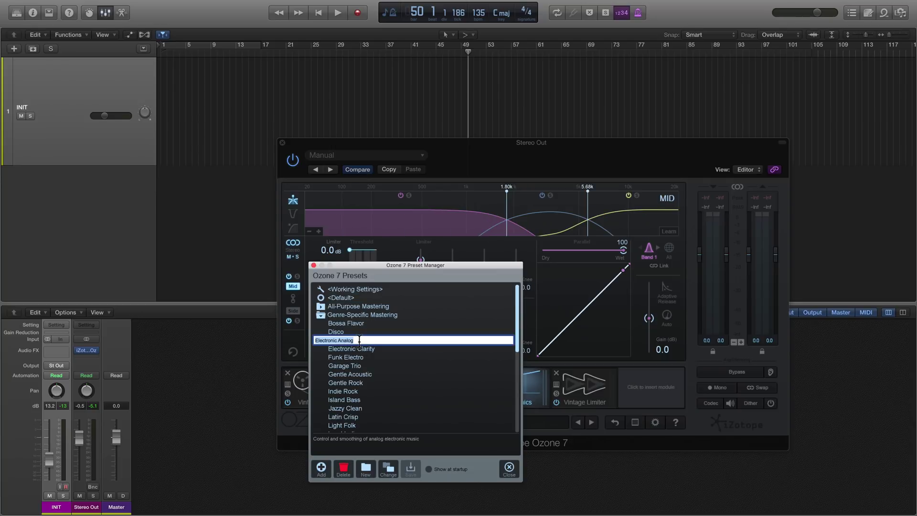
{"action": "left_click", "coordinate": [508, 468]}
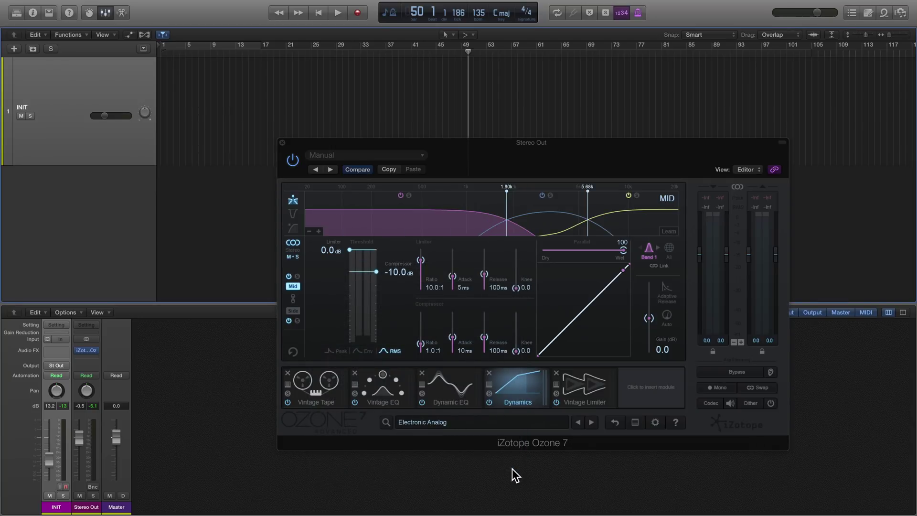
Step: Review the preset's modules from Vintage Tape to Vintage Limiter and lower the Vintage Limiter's threshold
{"action": "left_click", "coordinate": [332, 400]}
{"action": "left_click", "coordinate": [380, 392]}
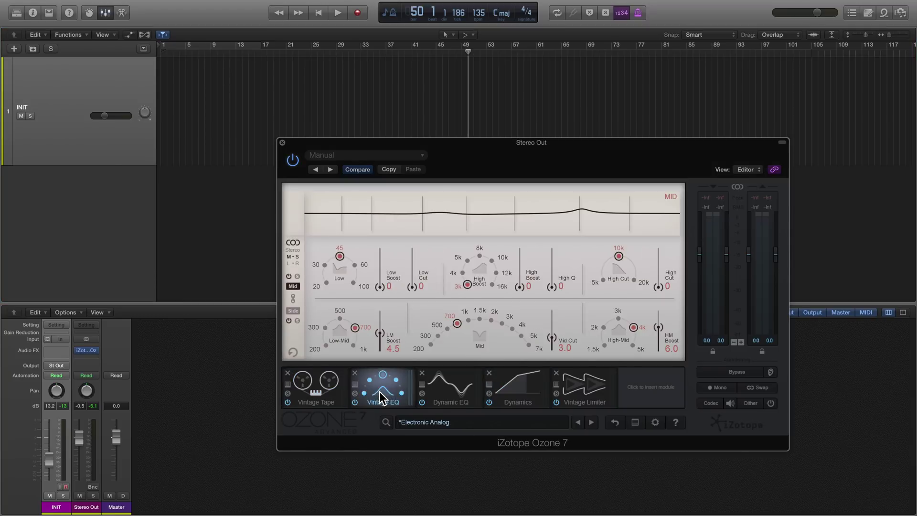
{"action": "left_click", "coordinate": [449, 390]}
{"action": "left_click", "coordinate": [510, 389]}
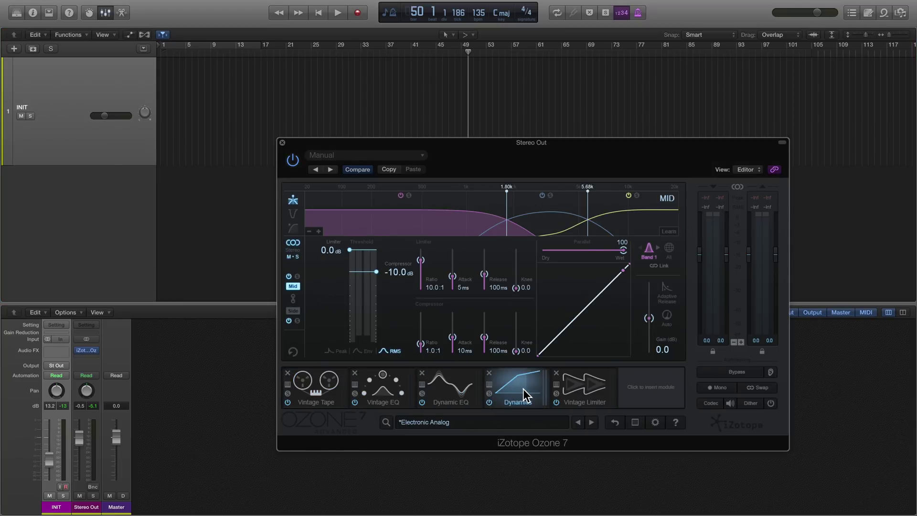
{"action": "left_click", "coordinate": [572, 387]}
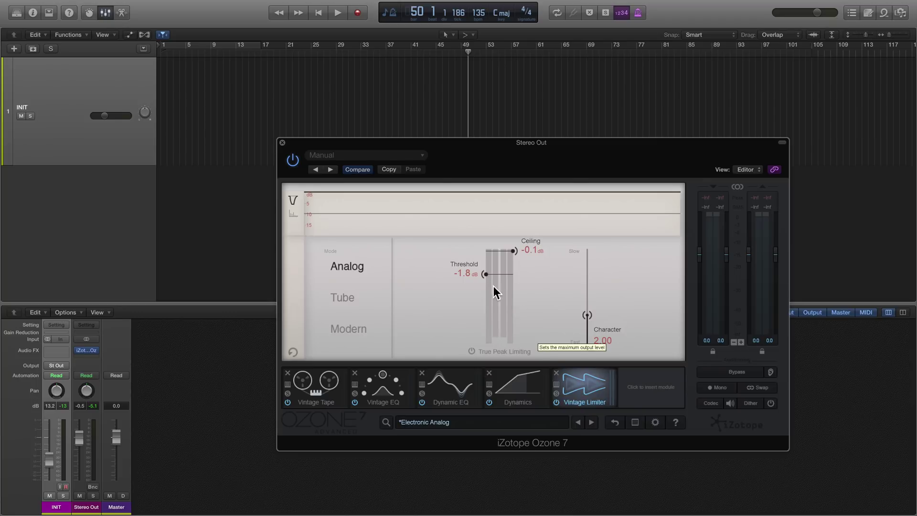
{"action": "left_click_drag", "start_coordinate": [483, 272], "coordinate": [482, 284]}
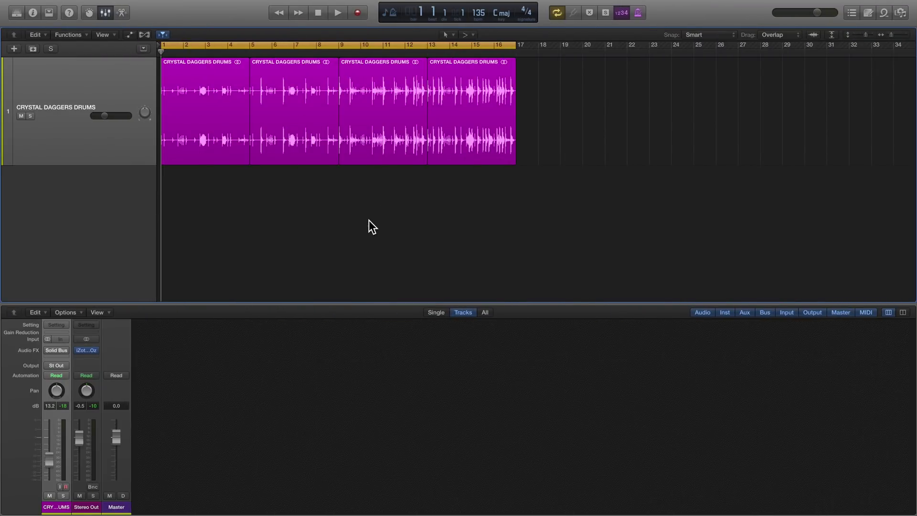
Step: Play the drums with cycle playback turned off and move the last three drum regions to start at about bar 18
{"action": "key", "text": "space"}
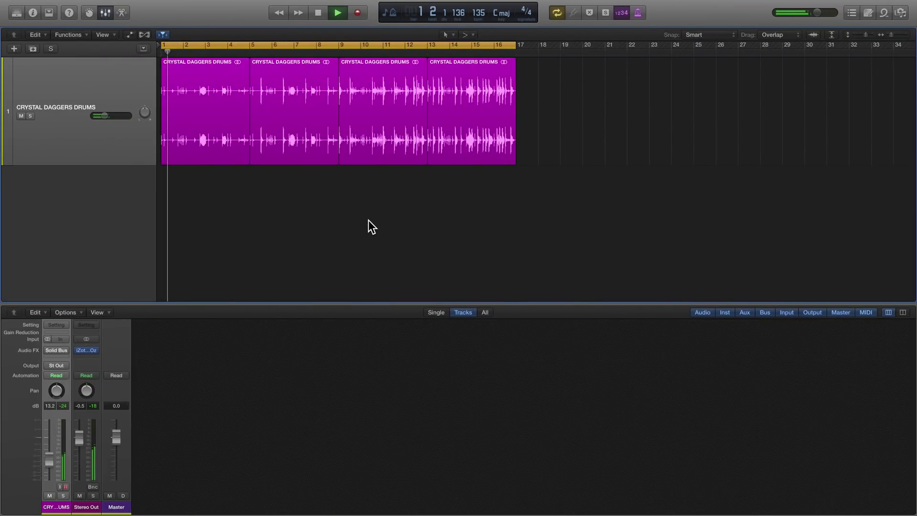
{"action": "key", "text": "c"}
{"action": "scroll", "coordinate": [368, 219], "scroll_direction": "down", "scroll_amount": 5}
{"action": "left_click_drag", "start_coordinate": [381, 184], "coordinate": [266, 147]}
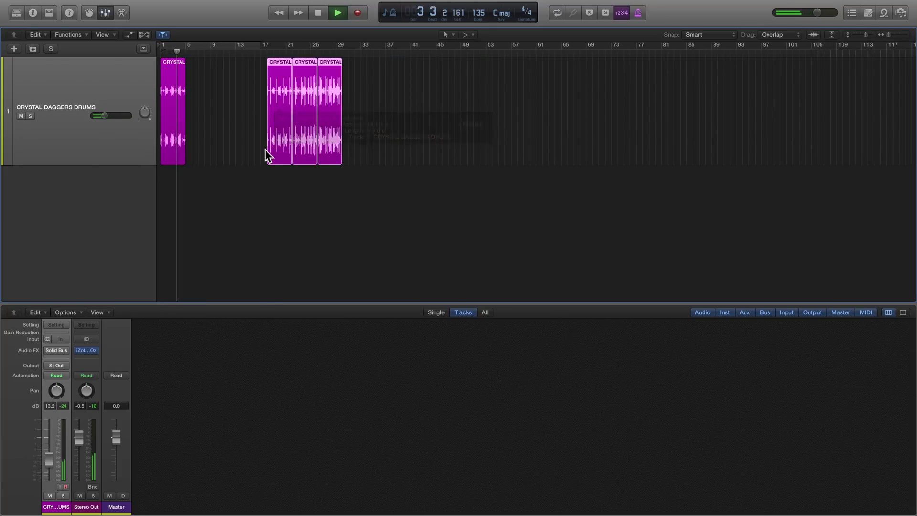
Step: Repeat the first drum region along the timeline and move the separate group of four regions to start at bar 49
{"action": "left_click", "coordinate": [170, 95]}
{"action": "left_click_drag", "start_coordinate": [170, 94], "coordinate": [229, 113]}
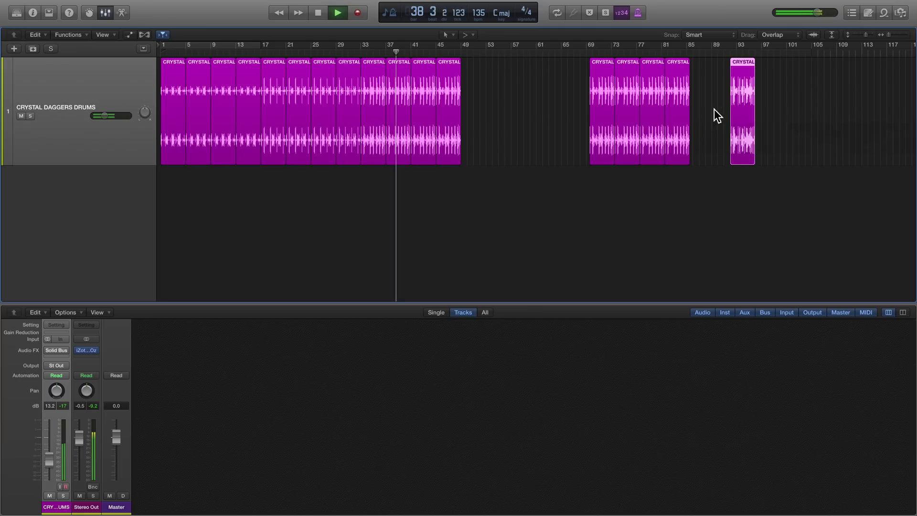
{"action": "left_click_drag", "start_coordinate": [720, 108], "coordinate": [469, 115]}
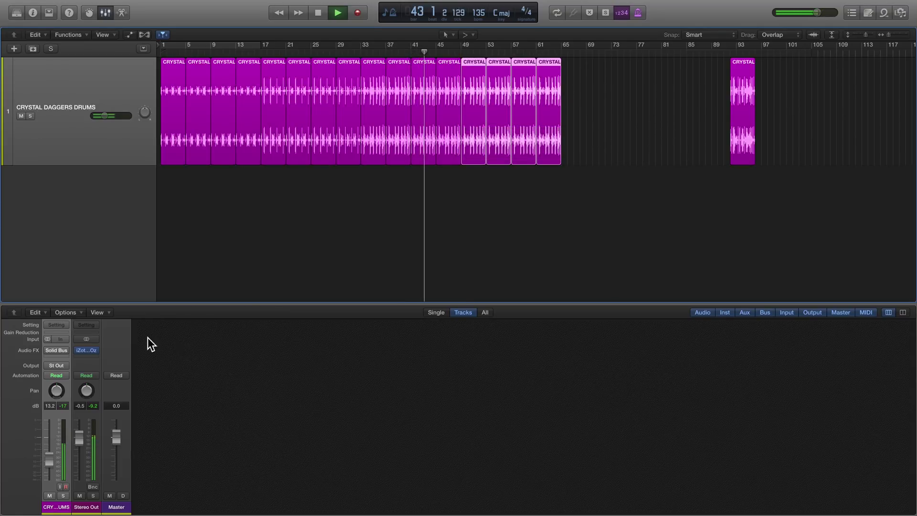
Step: Open the Solid Bus Comp on the drums channel and raise its threshold slightly
{"action": "left_click", "coordinate": [55, 349]}
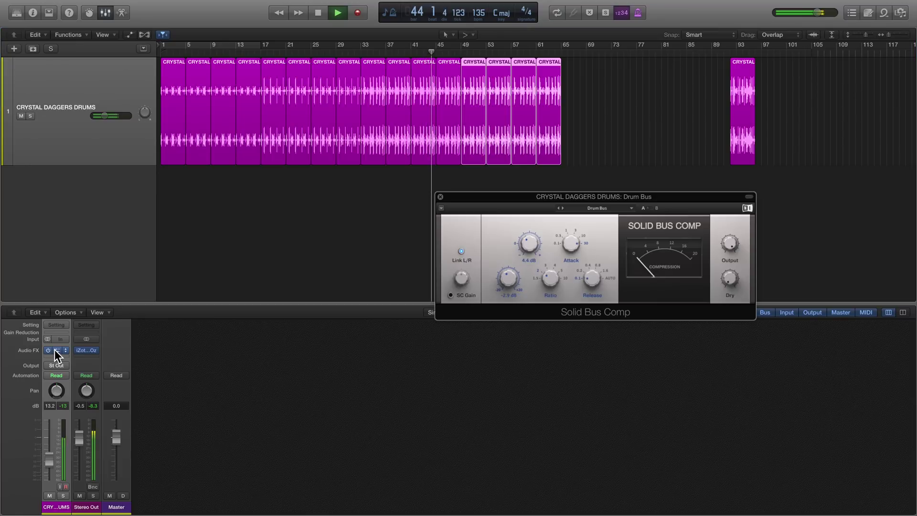
{"action": "left_click_drag", "start_coordinate": [506, 282], "coordinate": [506, 277]}
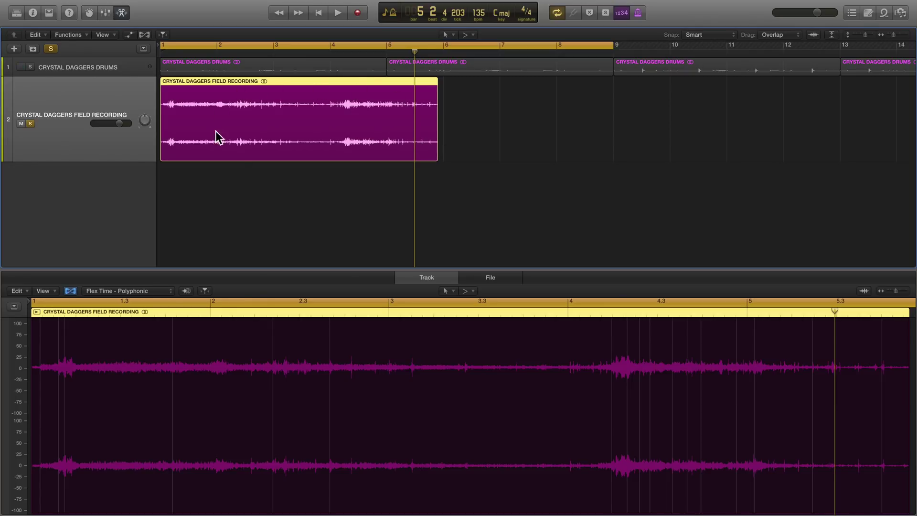
Step: Audition the field recording, show Flex on its track and set the Flex mode to Tempophone (FX)
{"action": "key", "text": "shift+space"}
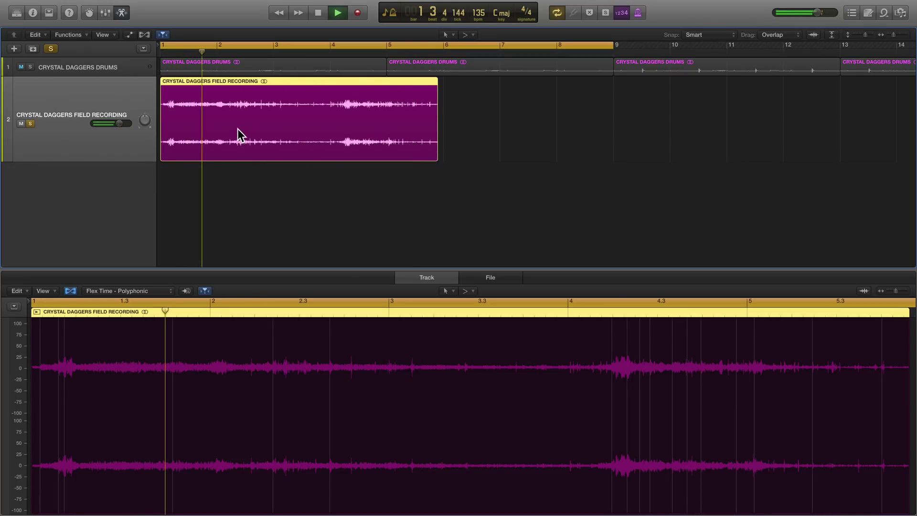
{"action": "key", "text": "space"}
{"action": "key", "text": "super+f"}
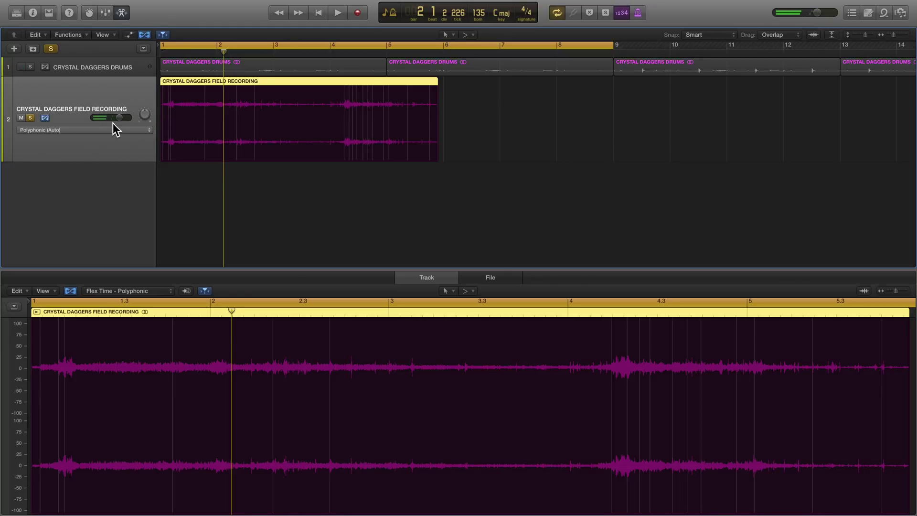
{"action": "left_click", "coordinate": [98, 130]}
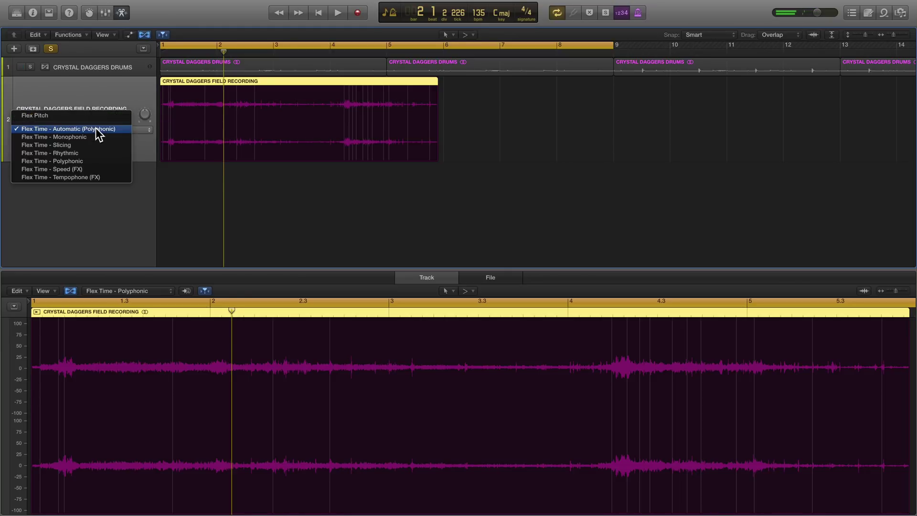
{"action": "left_click", "coordinate": [93, 177]}
Step: Stretch the field recording region in stages until it ends at about bar 16, and audition the result
{"action": "left_click_drag", "start_coordinate": [437, 84], "coordinate": [626, 96]}
{"action": "key", "text": "space"}
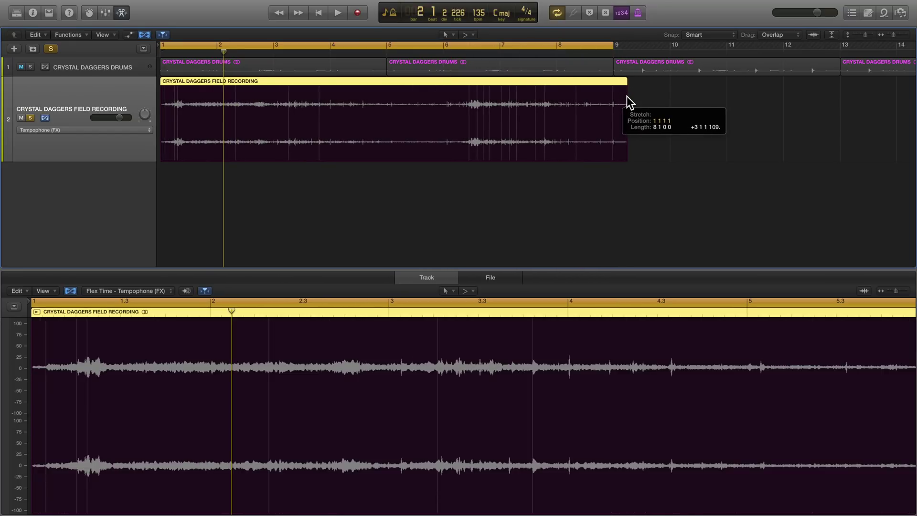
{"action": "left_click_drag", "start_coordinate": [623, 82], "coordinate": [808, 91]}
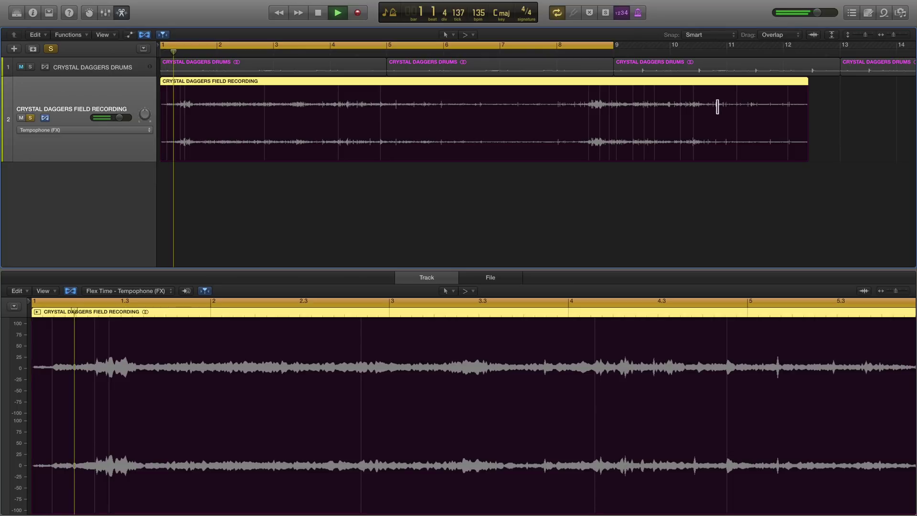
{"action": "key", "text": "super+Left"}
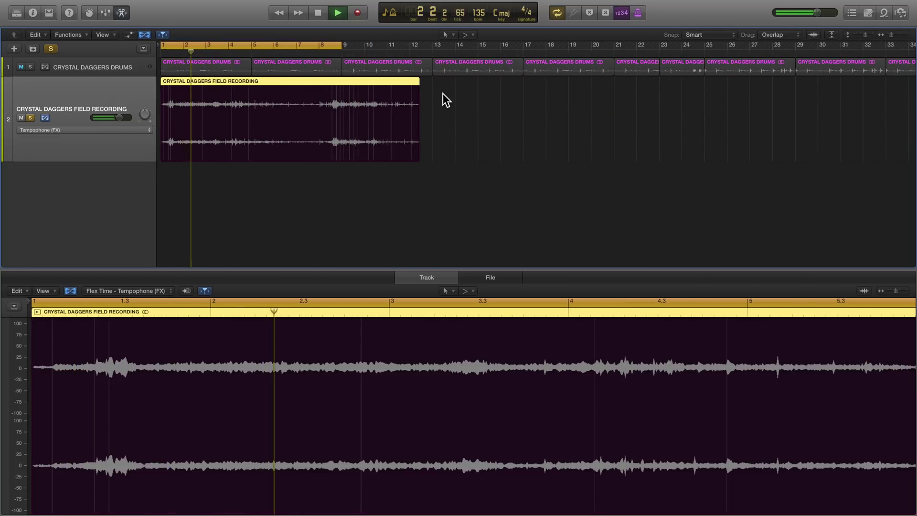
{"action": "left_click_drag", "start_coordinate": [418, 81], "coordinate": [501, 85]}
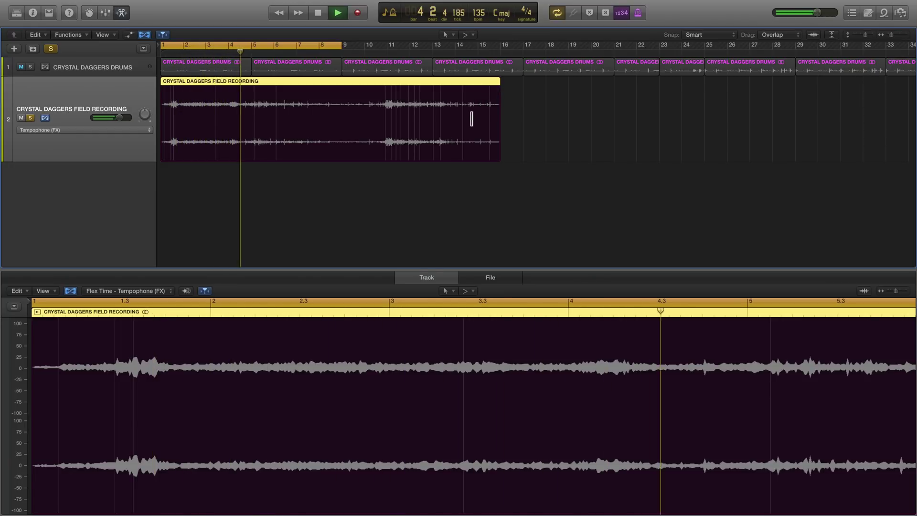
{"action": "key", "text": "space"}
Step: Show the mixer, open the Guitar Rig effect on the field recording channel and play the track through it
{"action": "key", "text": "x"}
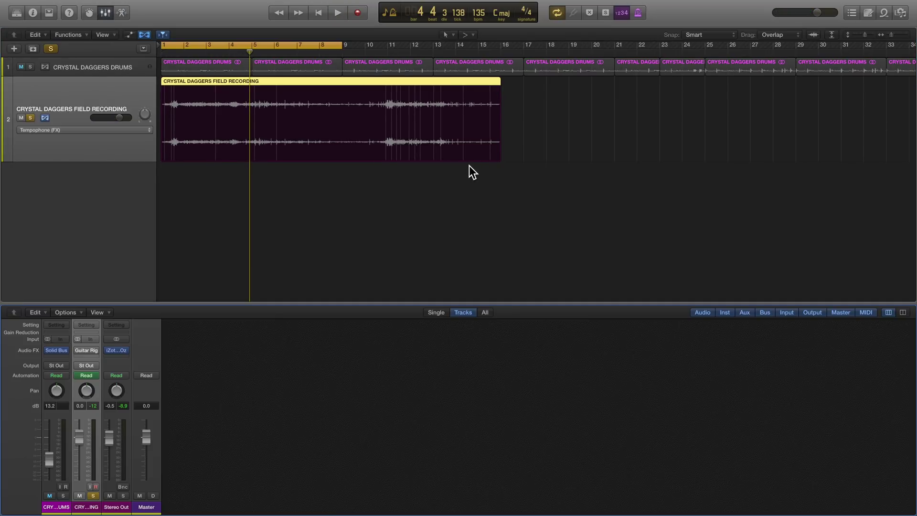
{"action": "left_click", "coordinate": [85, 350]}
{"action": "key", "text": "space"}
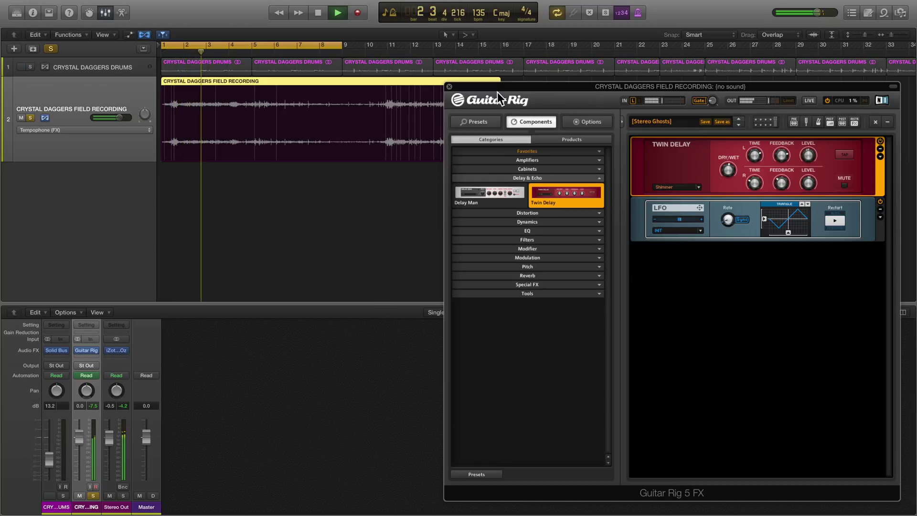
Step: Place a copy of the field recording region so that it overlaps the end of the original
{"action": "key", "text": "super+Left"}
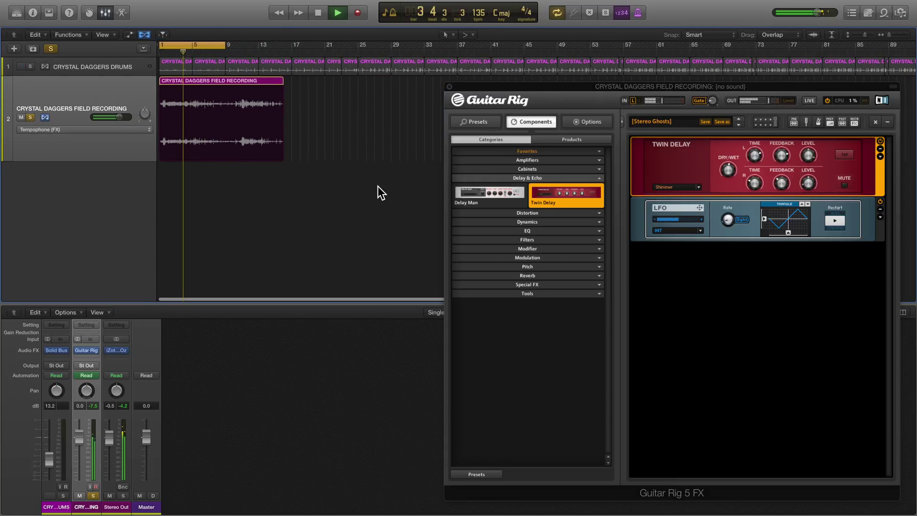
{"action": "key", "text": "a"}
{"action": "left_click_drag", "start_coordinate": [230, 106], "coordinate": [343, 110]}
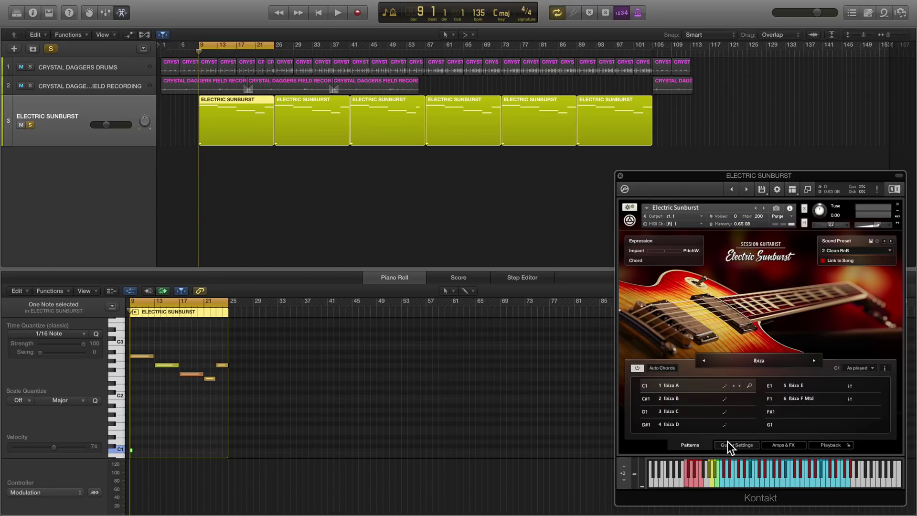
Step: Load the Sweet Love song in Electric Sunburst and replace the Reverb in its second effect slot with Solid Comp
{"action": "left_click", "coordinate": [760, 361]}
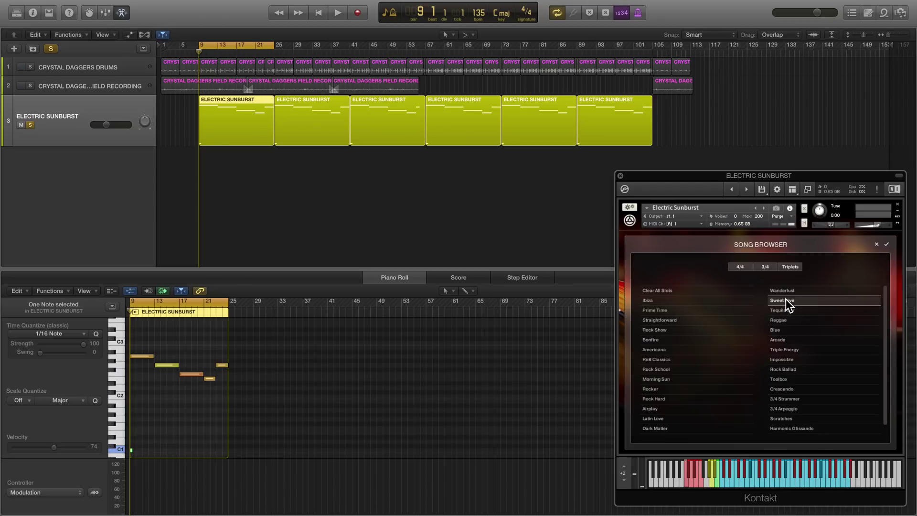
{"action": "left_click", "coordinate": [786, 300]}
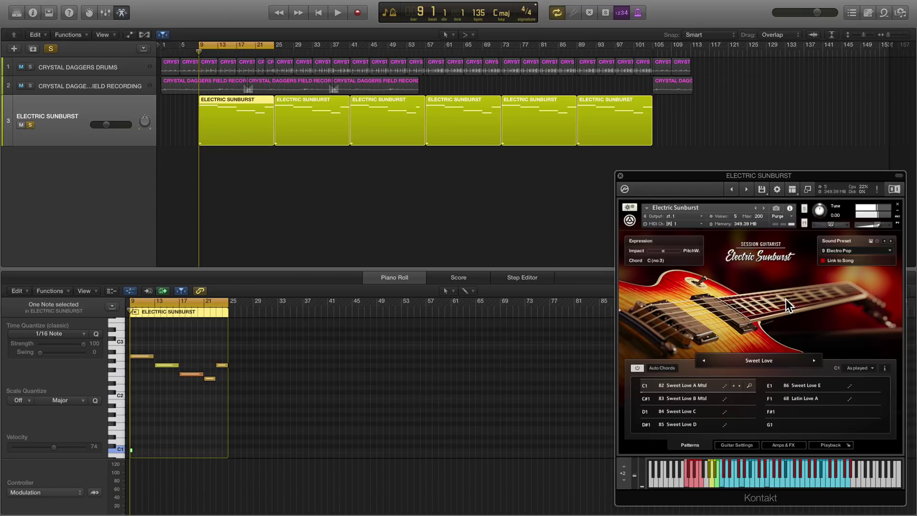
{"action": "left_click", "coordinate": [782, 445]}
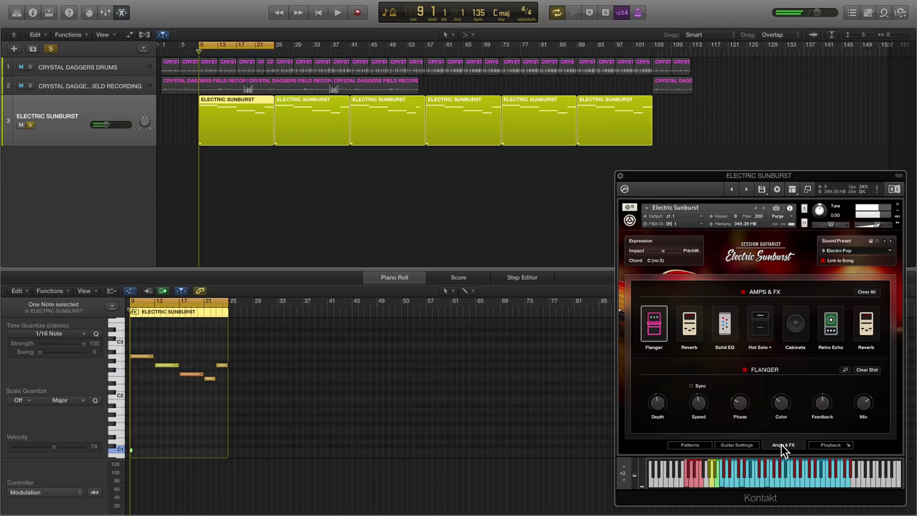
{"action": "left_click", "coordinate": [692, 331]}
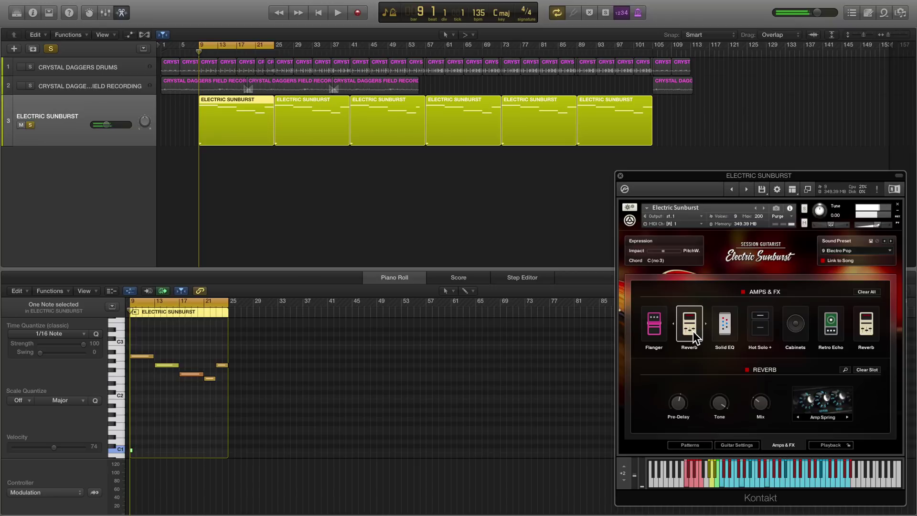
{"action": "left_click", "coordinate": [851, 370]}
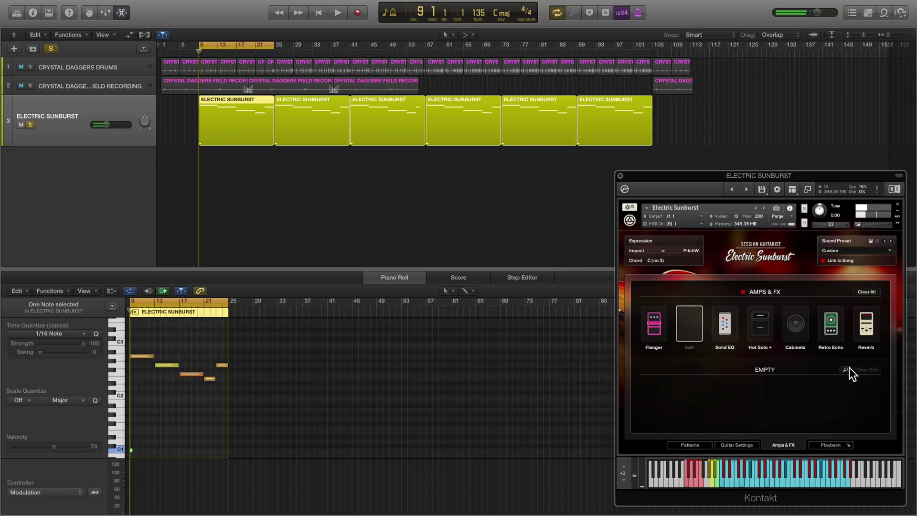
{"action": "left_click", "coordinate": [689, 330]}
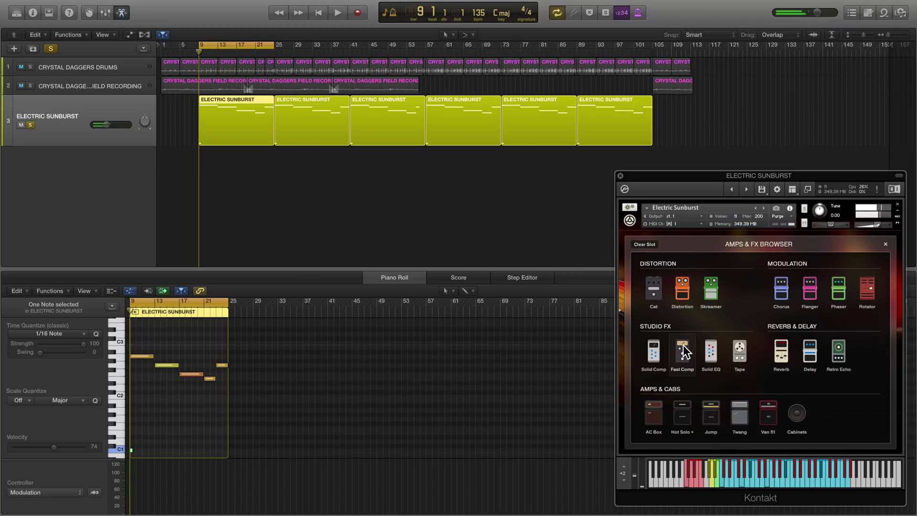
{"action": "left_click", "coordinate": [653, 349]}
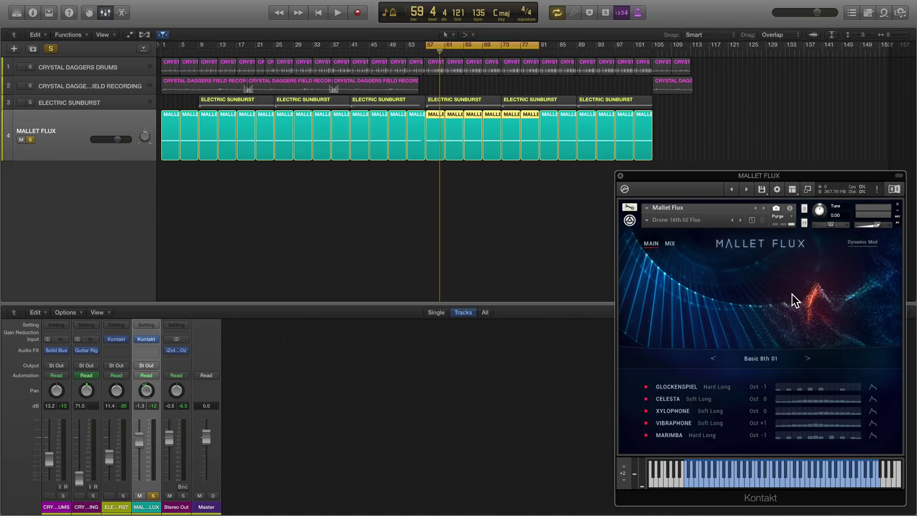
Step: Examine the Glockenspiel layer's instrument and articulation choices and its step sequencer in Mallet Flux
{"action": "left_click", "coordinate": [739, 385]}
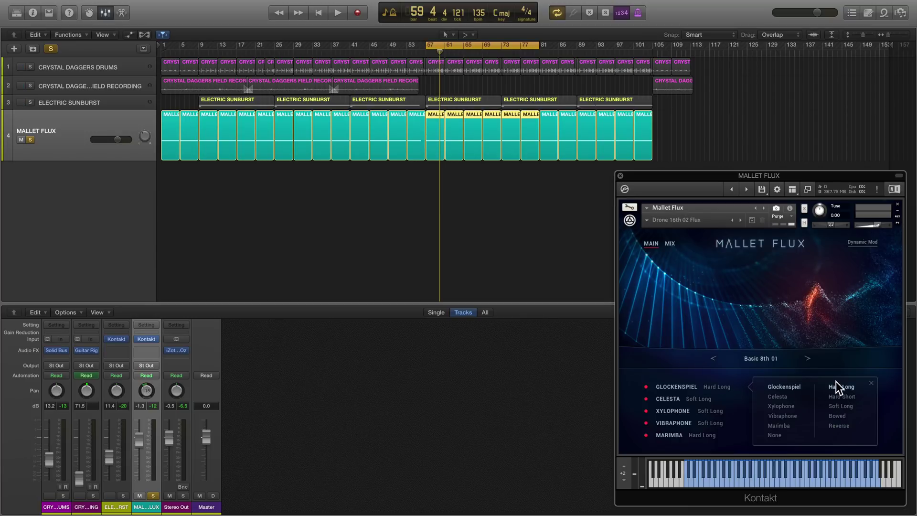
{"action": "left_click", "coordinate": [871, 382]}
{"action": "left_click", "coordinate": [819, 388]}
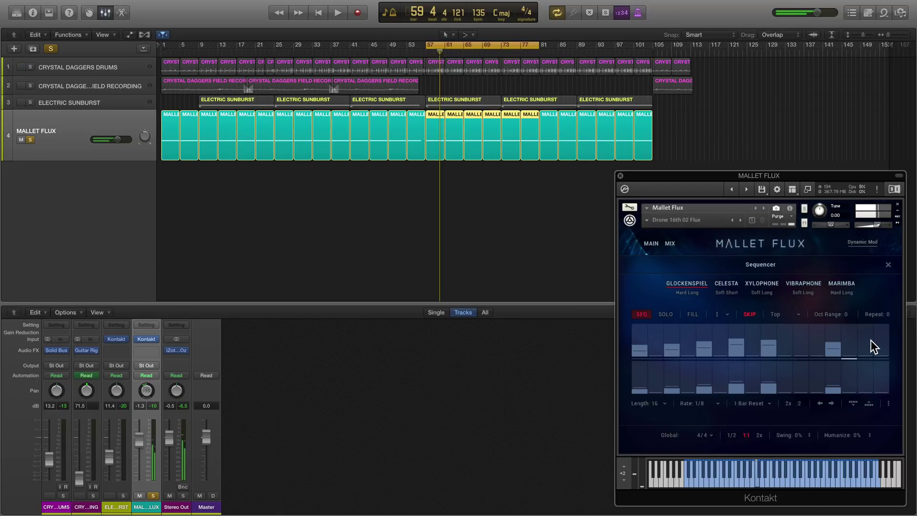
{"action": "left_click", "coordinate": [887, 264]}
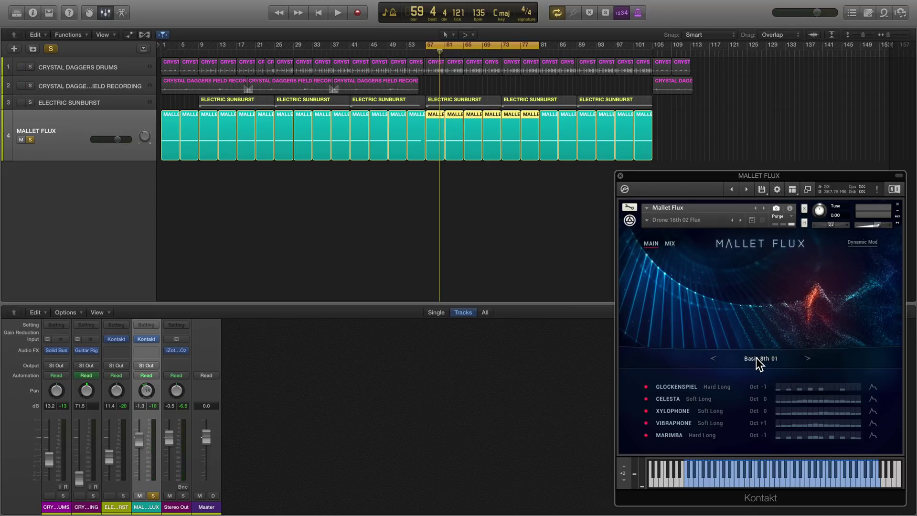
Step: Filter the Mallet Flux scenes to Seq, Basic, 8th and 4/4, and load Basic seq 8th 03
{"action": "left_click", "coordinate": [755, 358]}
{"action": "left_click", "coordinate": [711, 275]}
{"action": "left_click", "coordinate": [772, 276]}
{"action": "left_click", "coordinate": [795, 276]}
{"action": "left_click", "coordinate": [870, 276]}
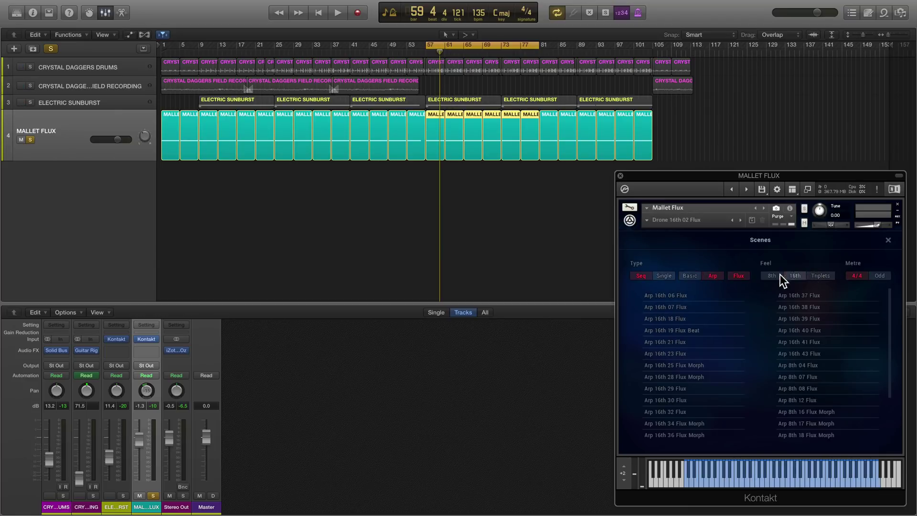
{"action": "left_click", "coordinate": [697, 276]}
{"action": "left_click", "coordinate": [770, 276]}
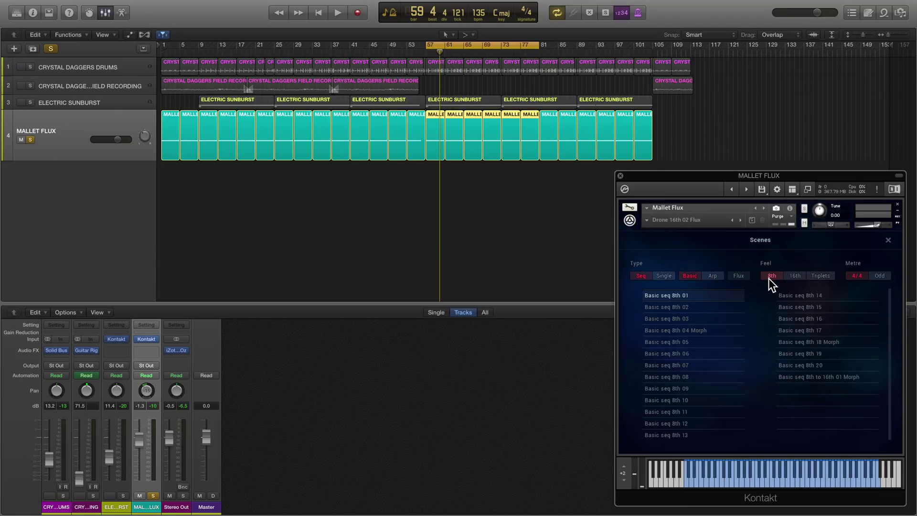
{"action": "left_click", "coordinate": [680, 318]}
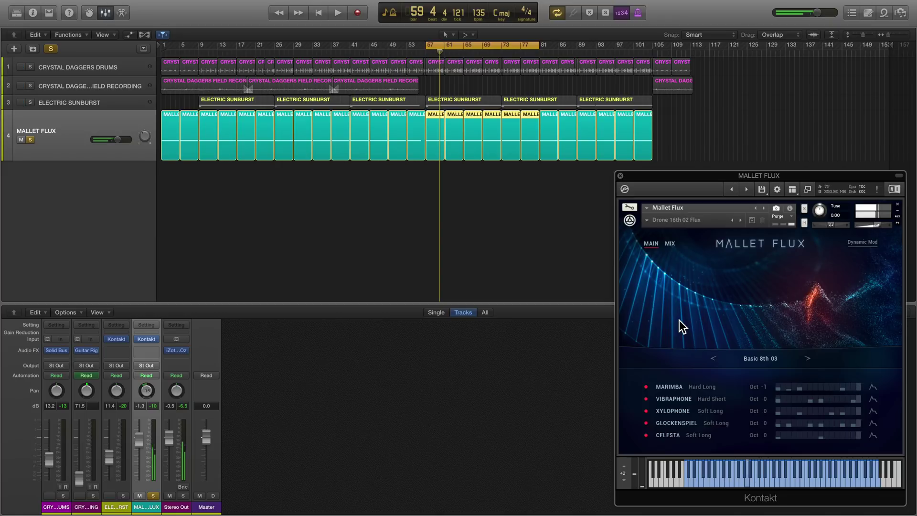
Step: Set the Marimba layer's articulation to Reverse and the Vibraphone layer's to Soft Long
{"action": "left_click", "coordinate": [706, 385]}
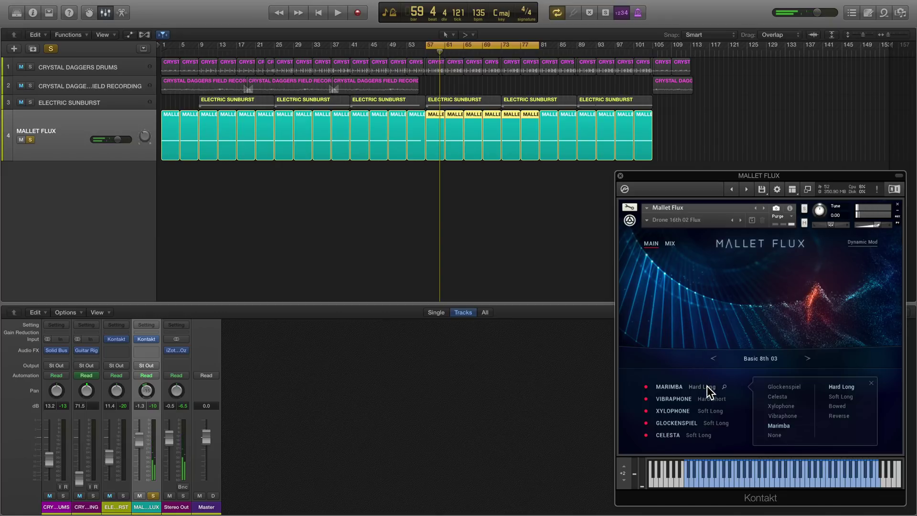
{"action": "left_click", "coordinate": [838, 415]}
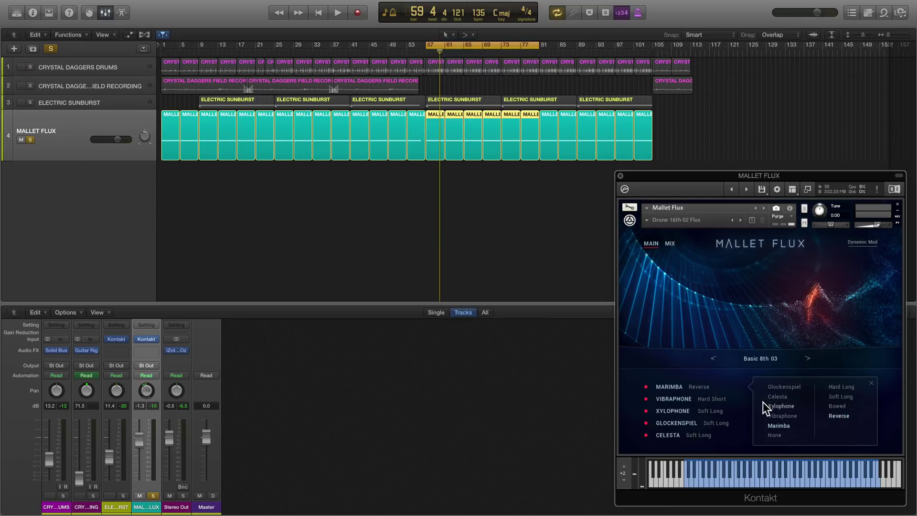
{"action": "left_click", "coordinate": [715, 400]}
{"action": "left_click", "coordinate": [843, 408]}
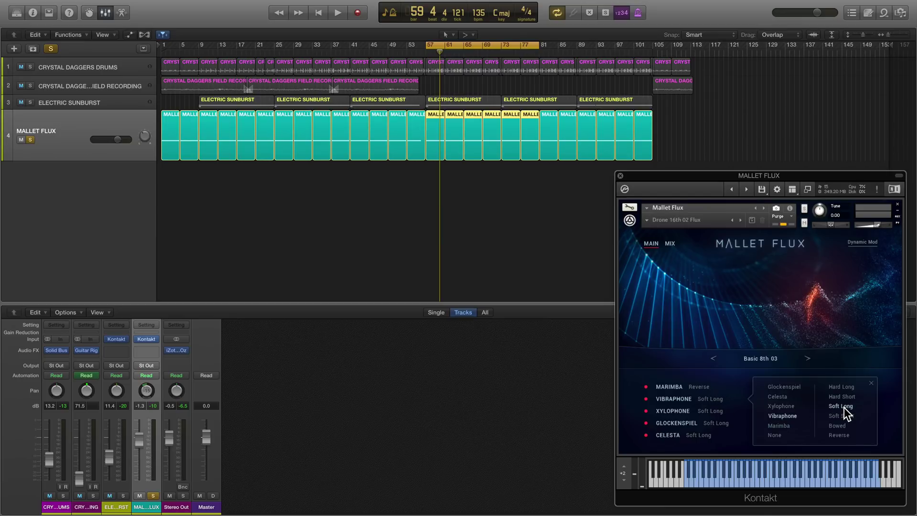
{"action": "left_click", "coordinate": [870, 383]}
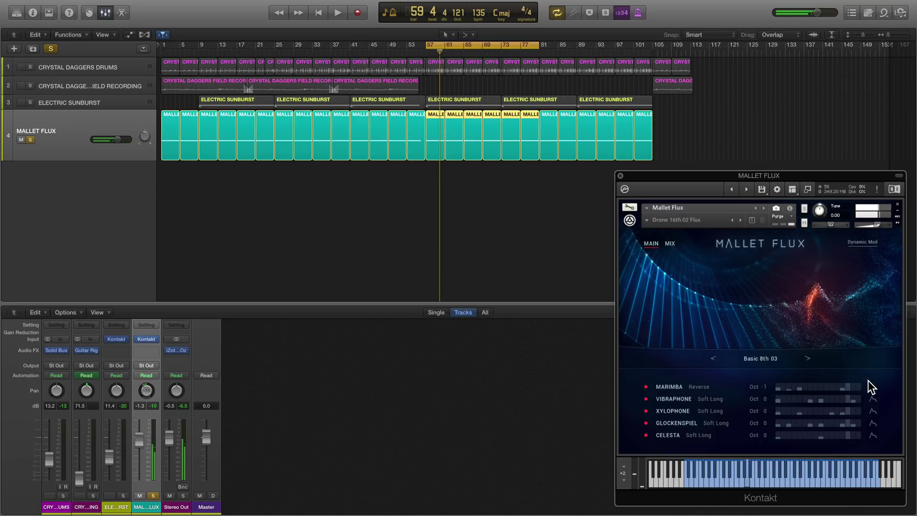
Step: Open the Marimba layer's step sequencer and choose a different rate for its steps
{"action": "left_click", "coordinate": [815, 385]}
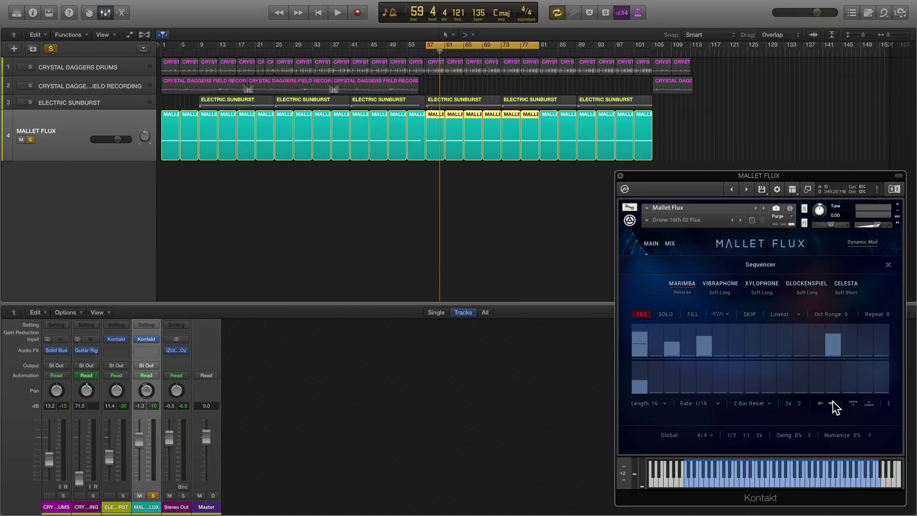
{"action": "left_click", "coordinate": [712, 403]}
{"action": "left_click", "coordinate": [708, 432]}
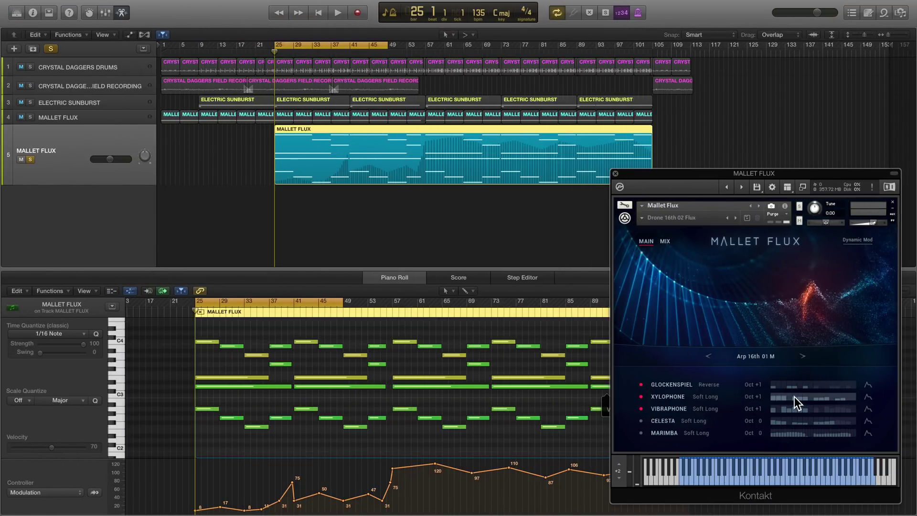
Step: Check the Xylophone layer's sequencer on track 5's Mallet Flux and load the Seq, Arp, 8th scene Arp 8th 04 Flux
{"action": "left_click", "coordinate": [794, 397]}
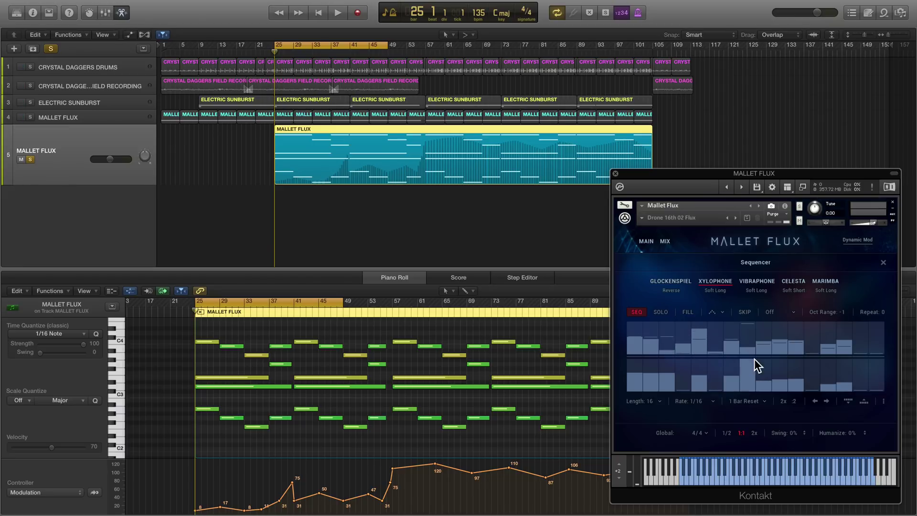
{"action": "left_click", "coordinate": [883, 262]}
{"action": "left_click", "coordinate": [749, 304]}
{"action": "left_click", "coordinate": [709, 273]}
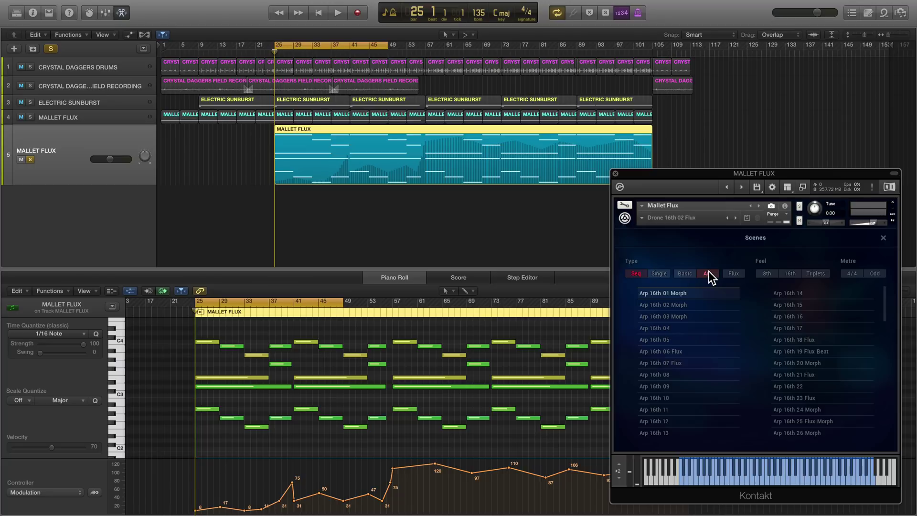
{"action": "left_click_drag", "start_coordinate": [884, 293], "coordinate": [883, 325]}
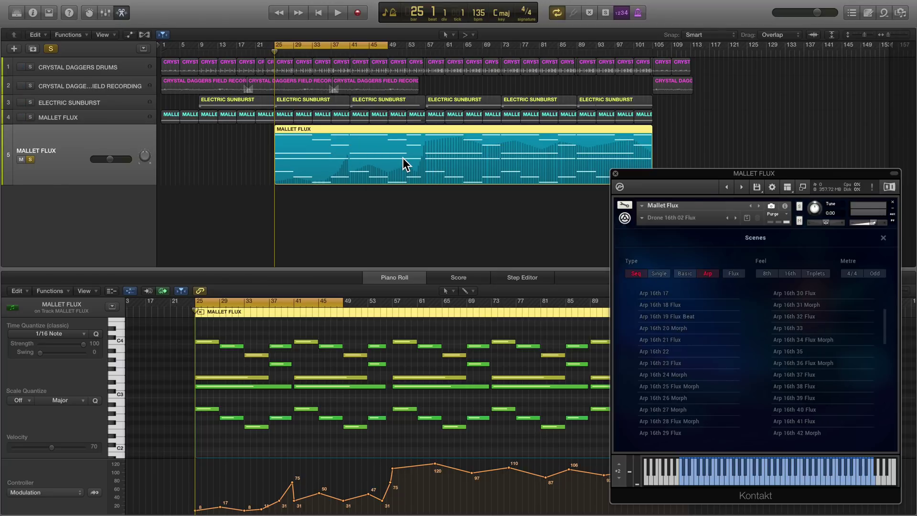
{"action": "left_click", "coordinate": [765, 273]}
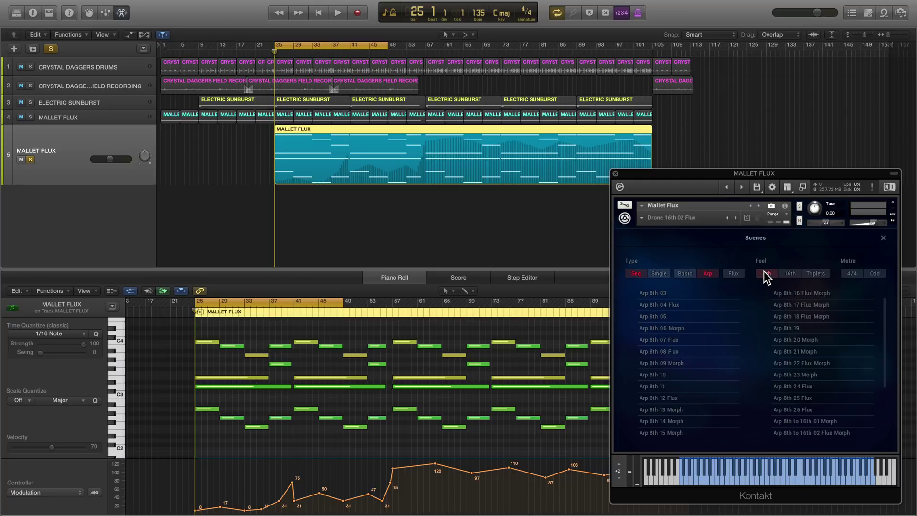
{"action": "left_click", "coordinate": [676, 305]}
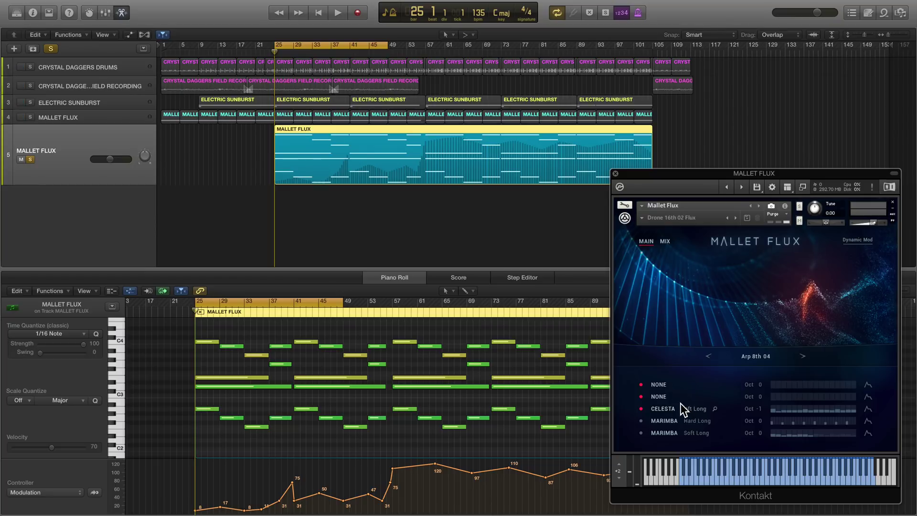
Step: Play the track and examine the Celesta layer's step sequencer and its envelope, filter and modulation settings
{"action": "key", "text": "space"}
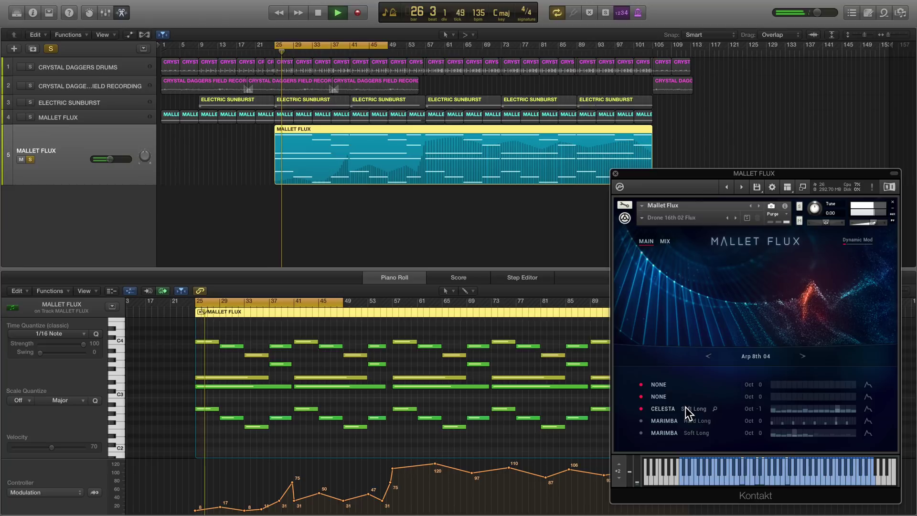
{"action": "left_click", "coordinate": [801, 409]}
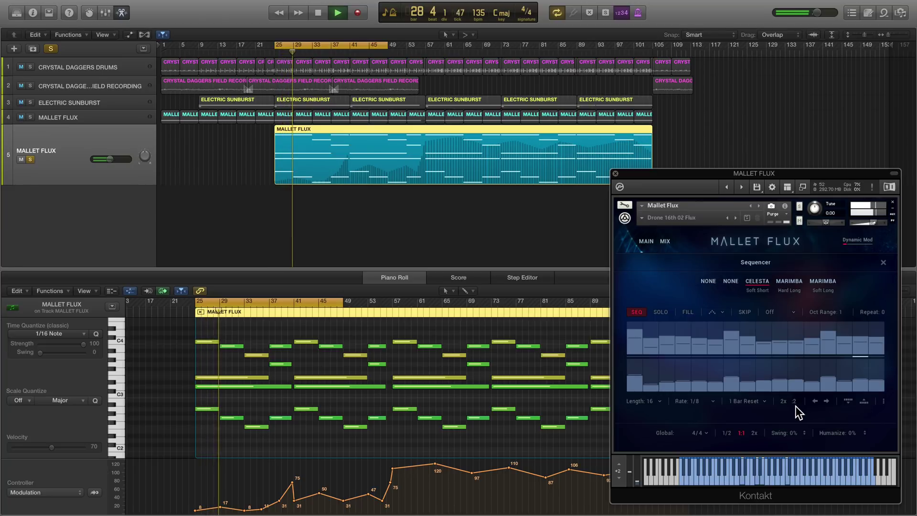
{"action": "left_click", "coordinate": [881, 263]}
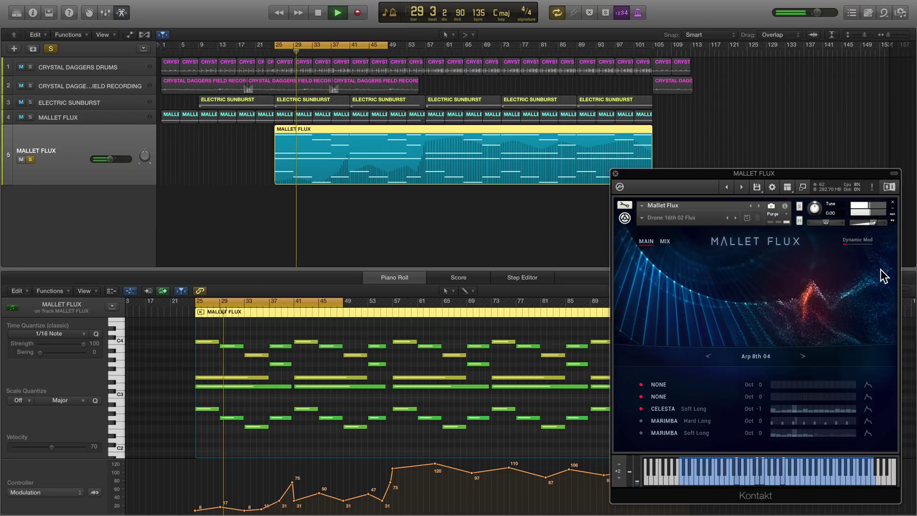
{"action": "left_click", "coordinate": [867, 409]}
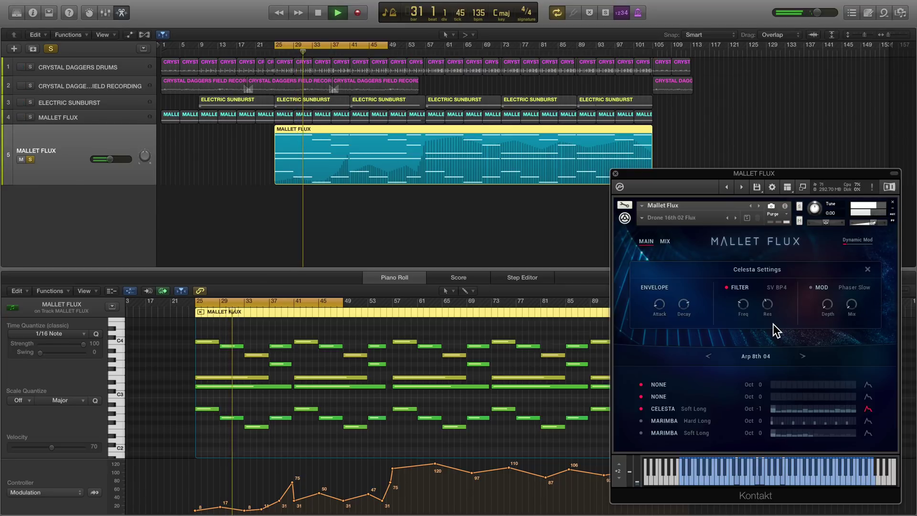
{"action": "left_click", "coordinate": [743, 305]}
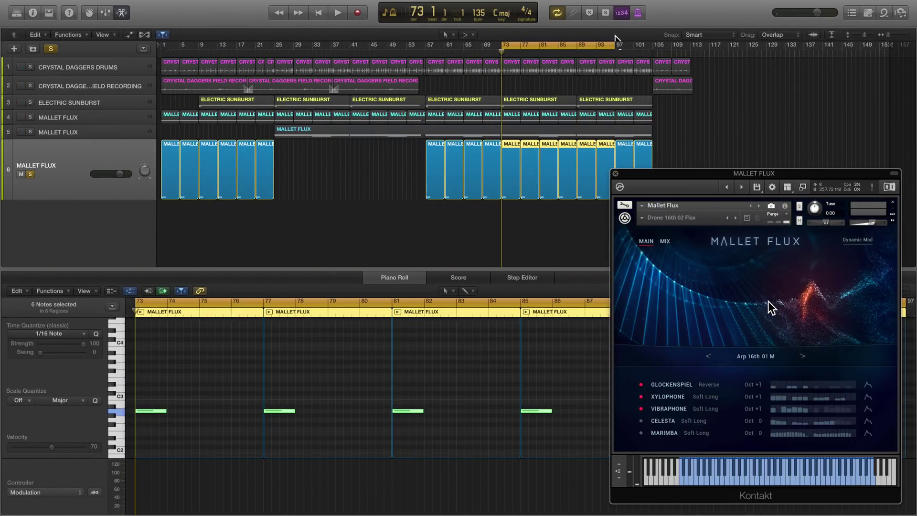
Step: Load the Single-type scene Drone 03 Flux in track 6's Mallet Flux and play it with the mix page shown
{"action": "left_click", "coordinate": [748, 354]}
{"action": "left_click", "coordinate": [661, 275]}
{"action": "left_click_drag", "start_coordinate": [881, 299], "coordinate": [881, 374]}
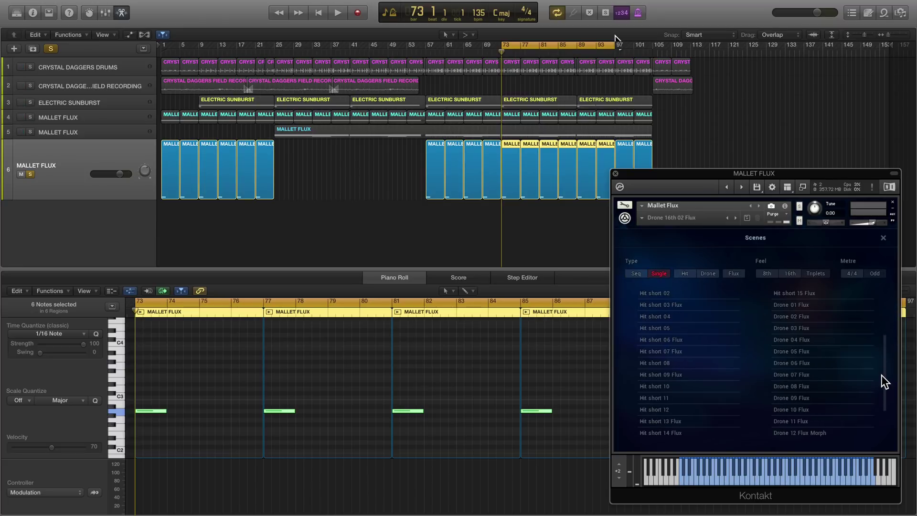
{"action": "left_click", "coordinate": [800, 327]}
{"action": "key", "text": "space"}
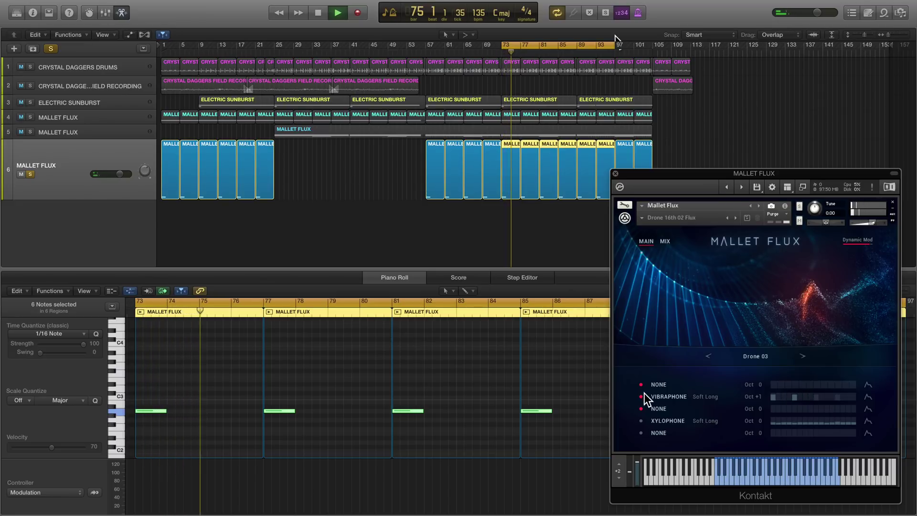
{"action": "left_click", "coordinate": [665, 241]}
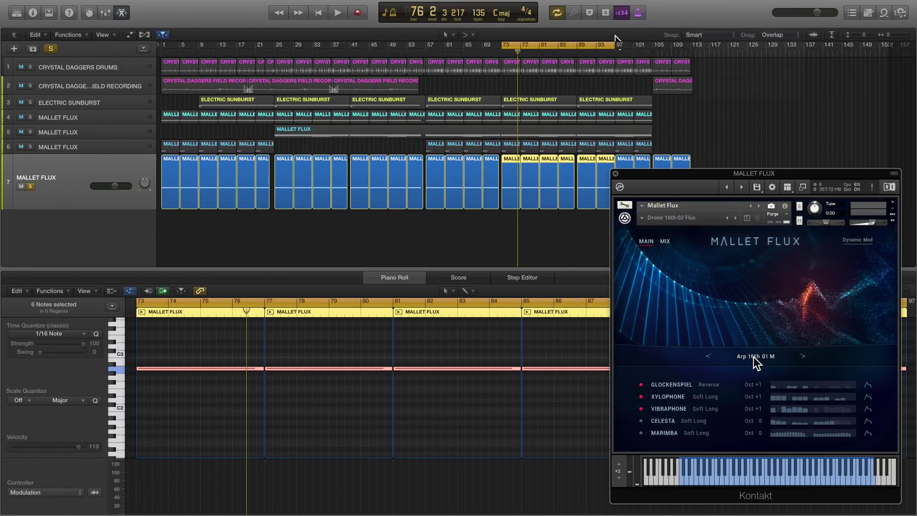
Step: Load the Flux scene Basic seq 16th 07 Flux Beat in track 7's Mallet Flux and view the Glockenspiel layer's sequencer
{"action": "left_click", "coordinate": [753, 356]}
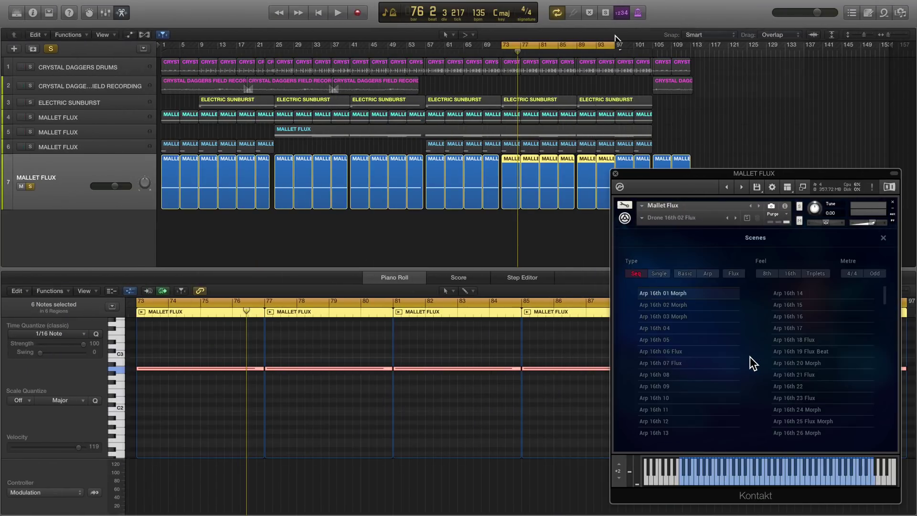
{"action": "left_click", "coordinate": [732, 272]}
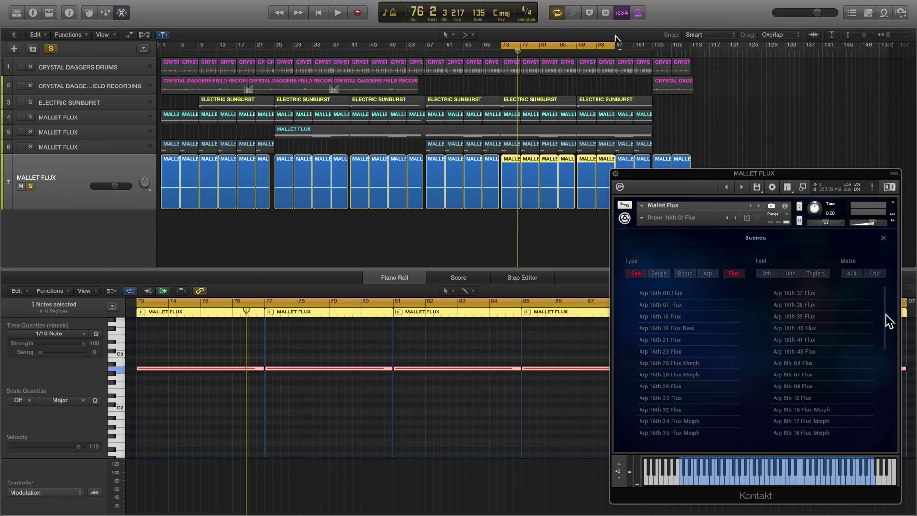
{"action": "left_click_drag", "start_coordinate": [883, 310], "coordinate": [887, 451]}
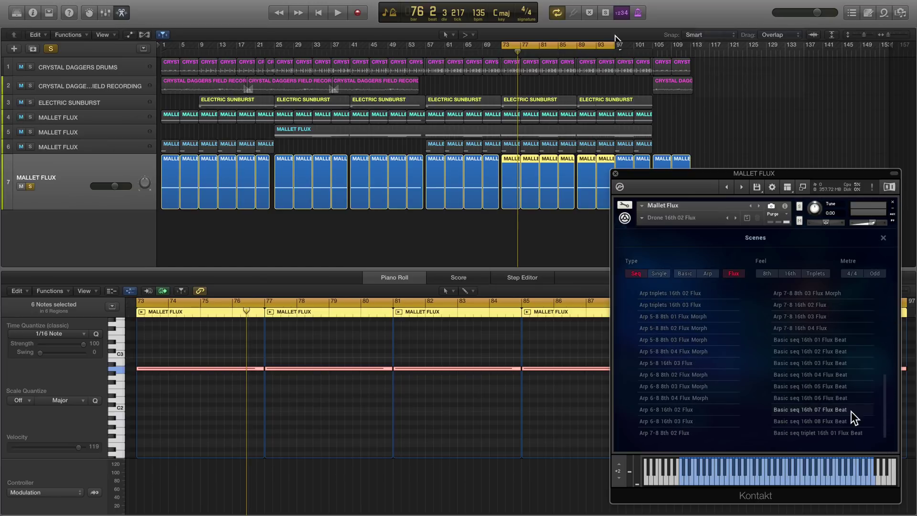
{"action": "left_click", "coordinate": [824, 406]}
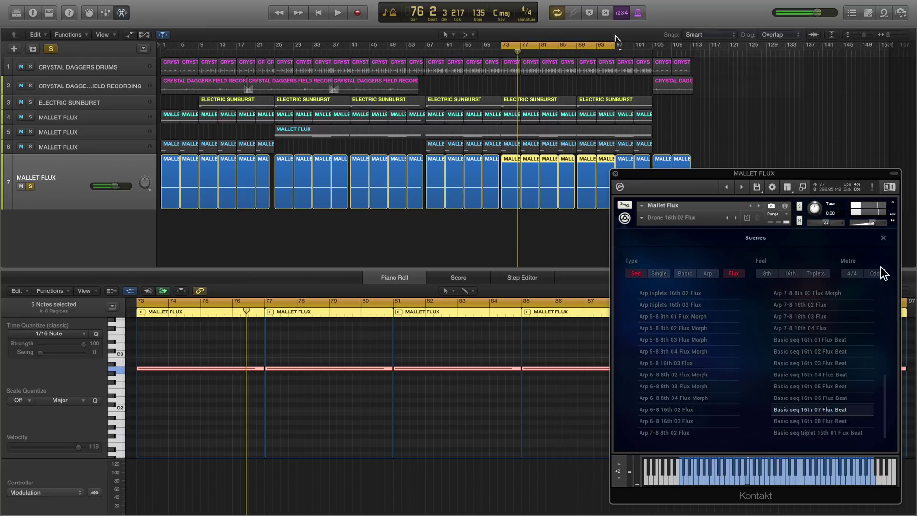
{"action": "left_click", "coordinate": [882, 237]}
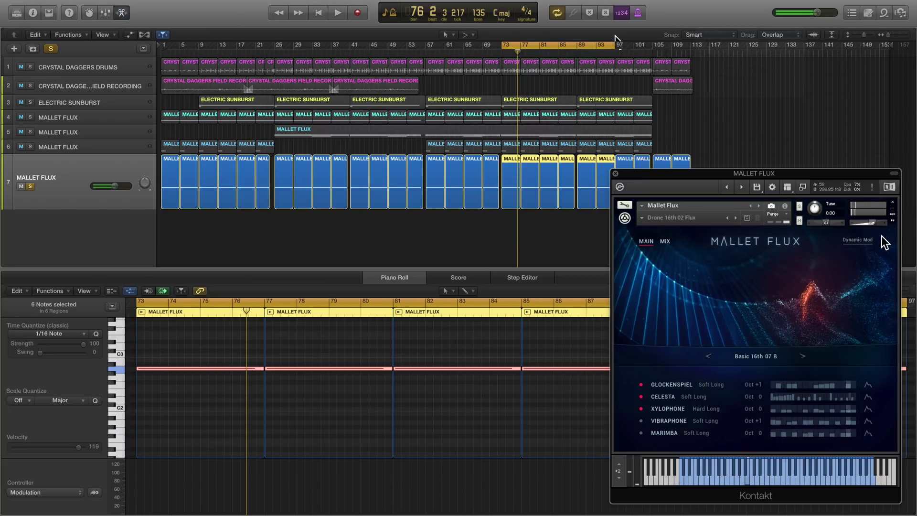
{"action": "left_click", "coordinate": [815, 384]}
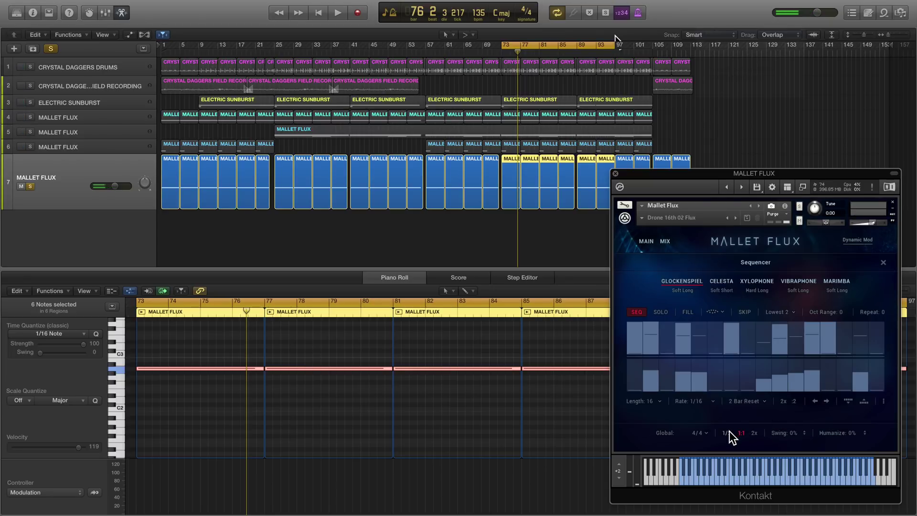
{"action": "key", "text": "space"}
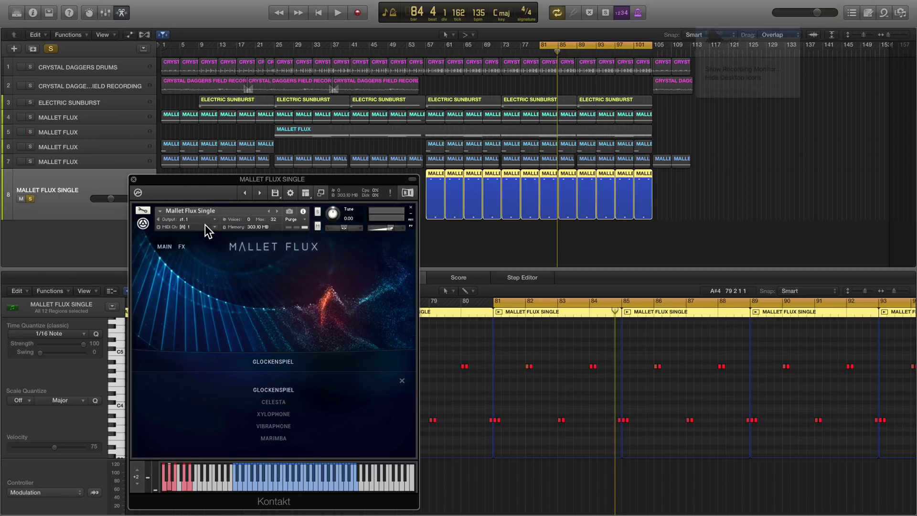
Step: Switch Mallet Flux Single to the Vibraphone and lower the envelope Decay of its Hard Short articulation
{"action": "left_click", "coordinate": [278, 426]}
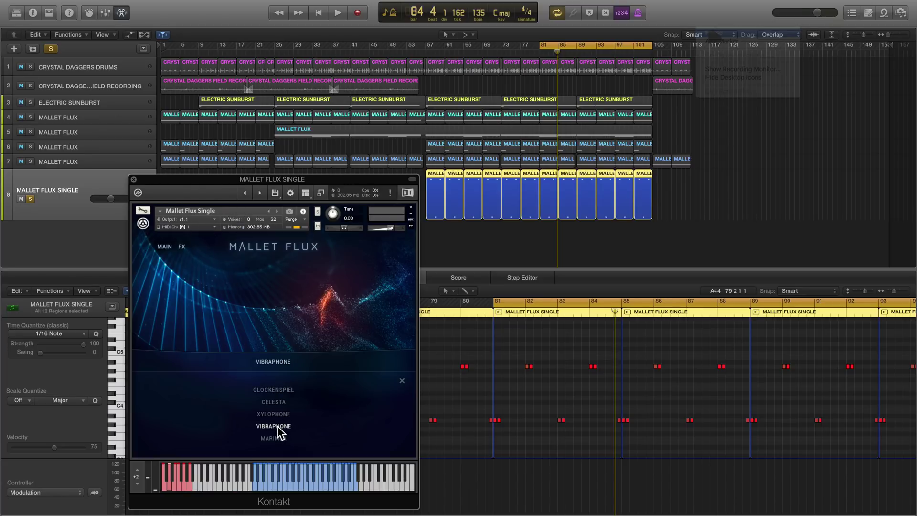
{"action": "left_click", "coordinate": [402, 381]}
{"action": "left_click_drag", "start_coordinate": [296, 421], "coordinate": [293, 437]}
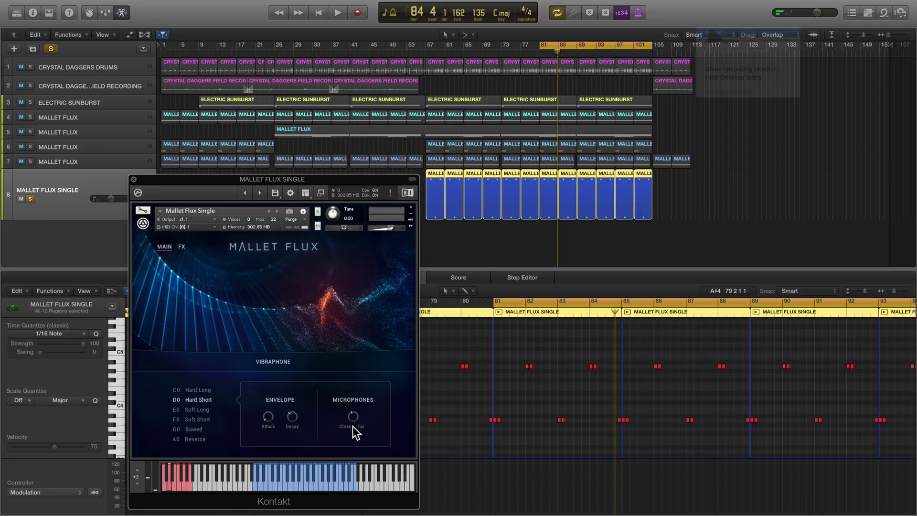
Step: Turn on the Replika Delay with the Modern Extreme preset, raise its Return and play the vibraphone part through it
{"action": "left_click", "coordinate": [181, 247]}
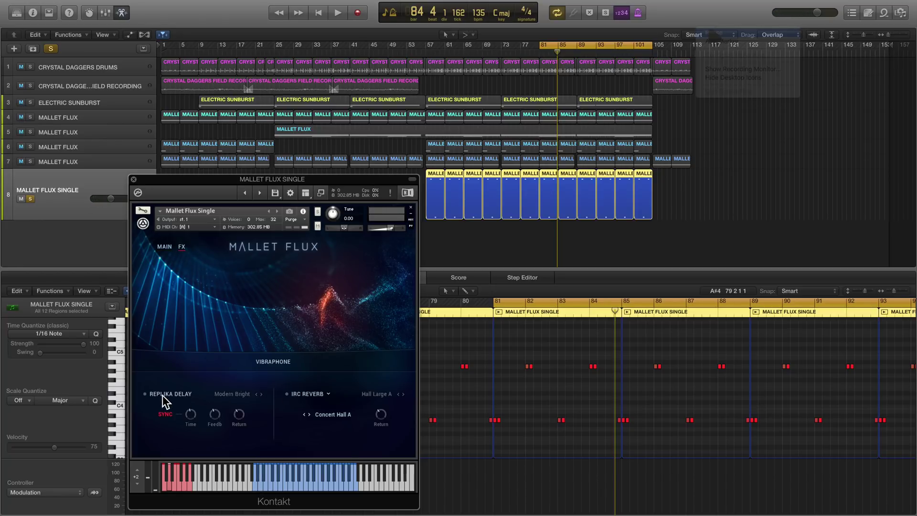
{"action": "left_click", "coordinate": [234, 394]}
{"action": "left_click", "coordinate": [236, 458]}
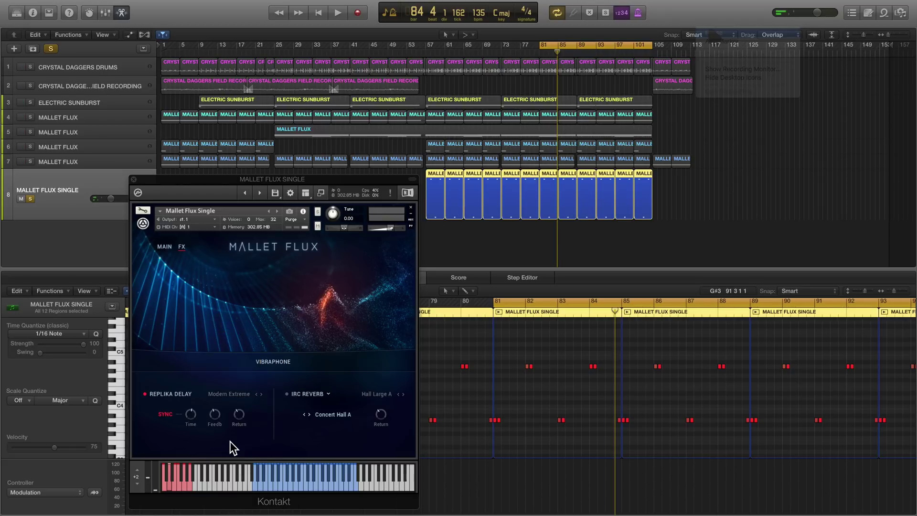
{"action": "left_click_drag", "start_coordinate": [240, 416], "coordinate": [242, 406]}
{"action": "scroll", "coordinate": [239, 405], "scroll_direction": "down", "scroll_amount": 3}
{"action": "scroll", "coordinate": [240, 416], "scroll_direction": "down", "scroll_amount": 2}
{"action": "key", "text": "space"}
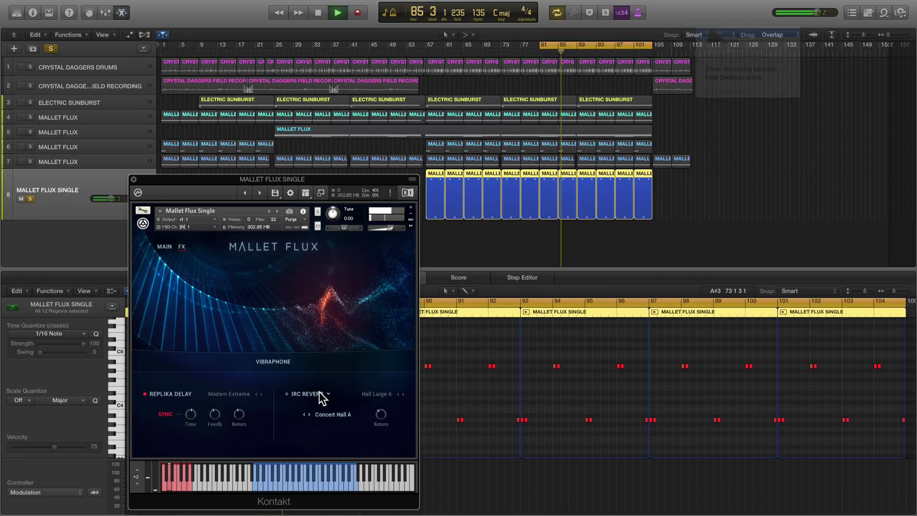
{"action": "left_click", "coordinate": [163, 245]}
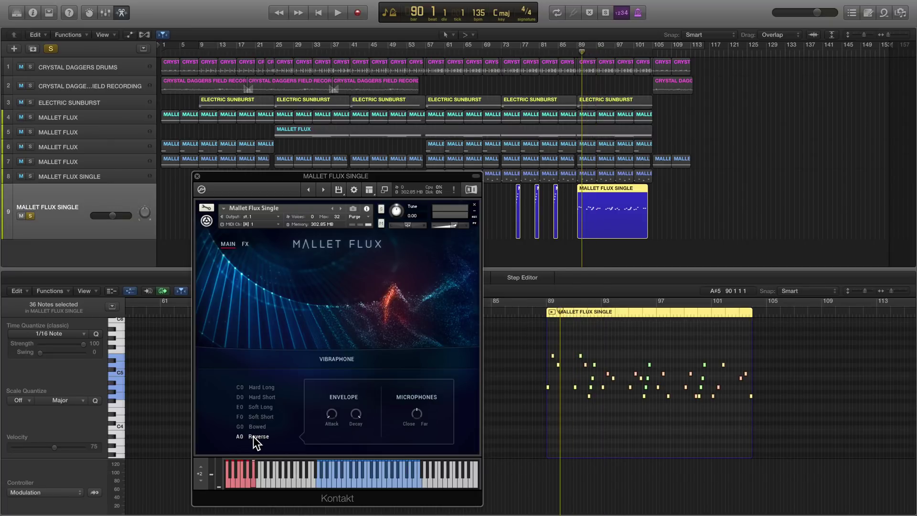
Step: Play the vibraphone region on track 9 from bar 90 with the Reverse articulation shown
{"action": "key", "text": "space"}
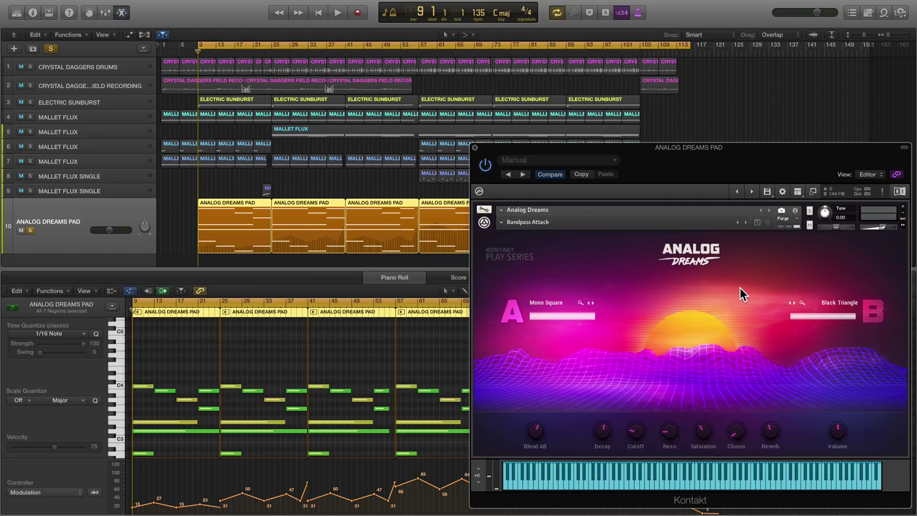
Step: Load the Blue Poly Pad preset in the Analog Dreams instrument of the pad track
{"action": "left_click", "coordinate": [501, 221]}
{"action": "mouse_move", "coordinate": [514, 251]}
{"action": "left_click", "coordinate": [553, 267]}
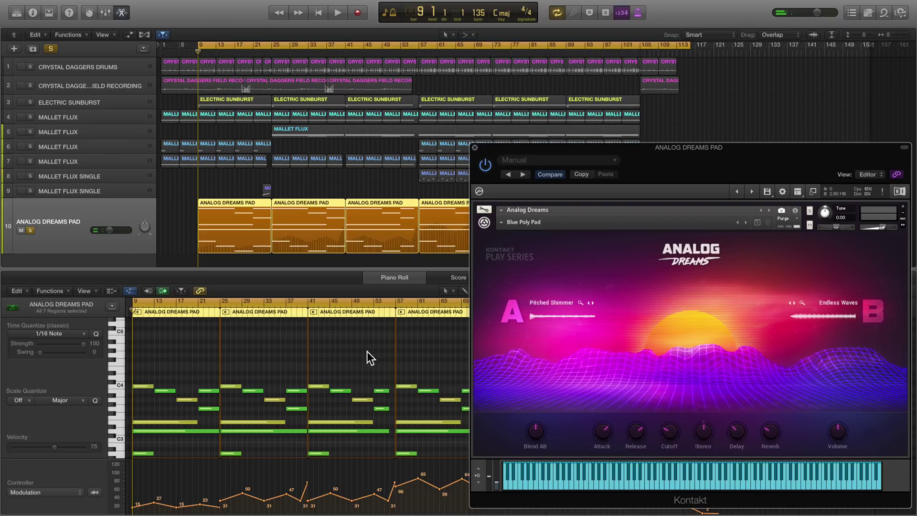
Step: Play the Analog Dreams pad part, moving the plugin window clear of its modulation curve and continuing from bar 57
{"action": "scroll", "coordinate": [288, 466], "scroll_direction": "up", "scroll_amount": 1}
{"action": "key", "text": "space"}
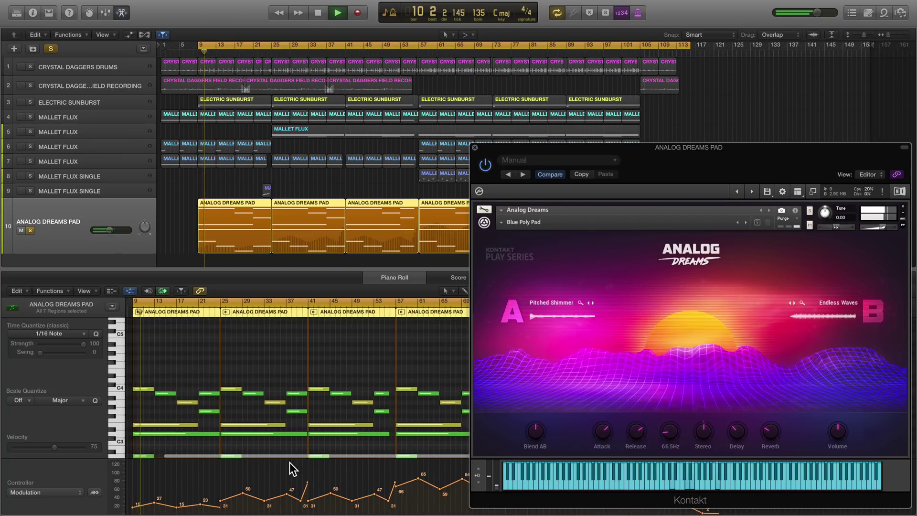
{"action": "scroll", "coordinate": [292, 469], "scroll_direction": "up", "scroll_amount": 1}
{"action": "left_click_drag", "start_coordinate": [657, 175], "coordinate": [653, 71]}
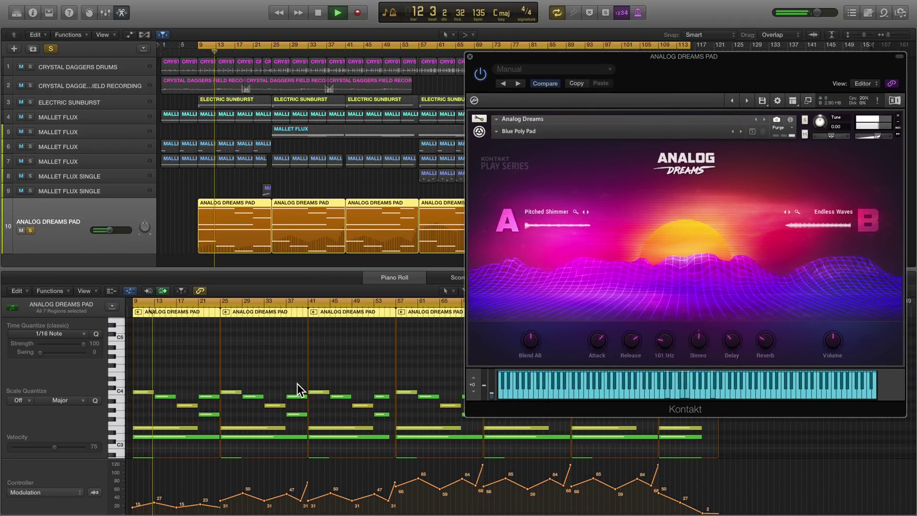
{"action": "left_click", "coordinate": [417, 52]}
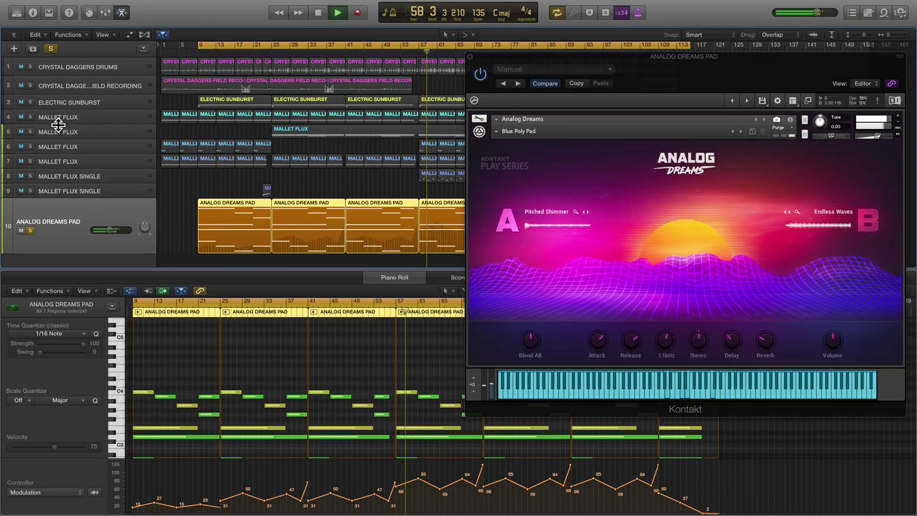
Step: Solo track 5's Mallet Flux alongside the pad and examine its region's notes and modulation curve in the Piano Roll
{"action": "left_click", "coordinate": [31, 131]}
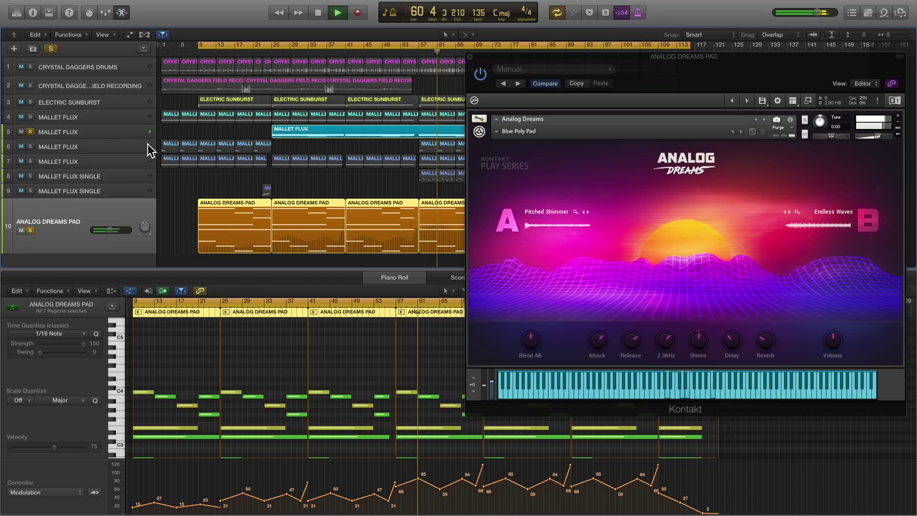
{"action": "left_click", "coordinate": [423, 133]}
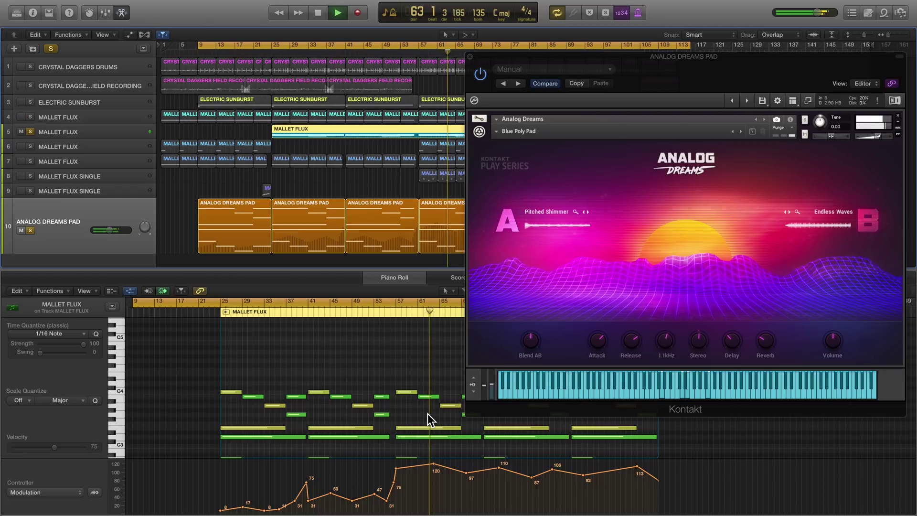
{"action": "scroll", "coordinate": [427, 414], "scroll_direction": "down", "scroll_amount": 3}
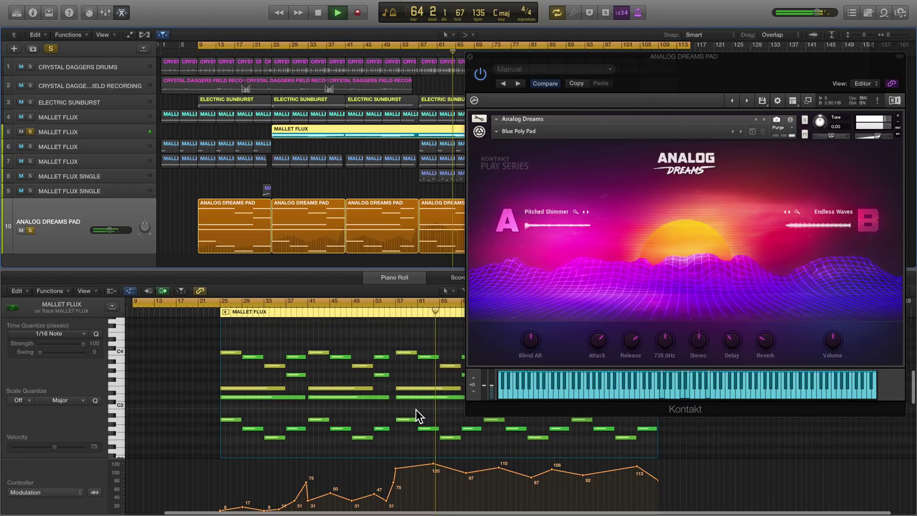
{"action": "scroll", "coordinate": [415, 409], "scroll_direction": "right", "scroll_amount": 2}
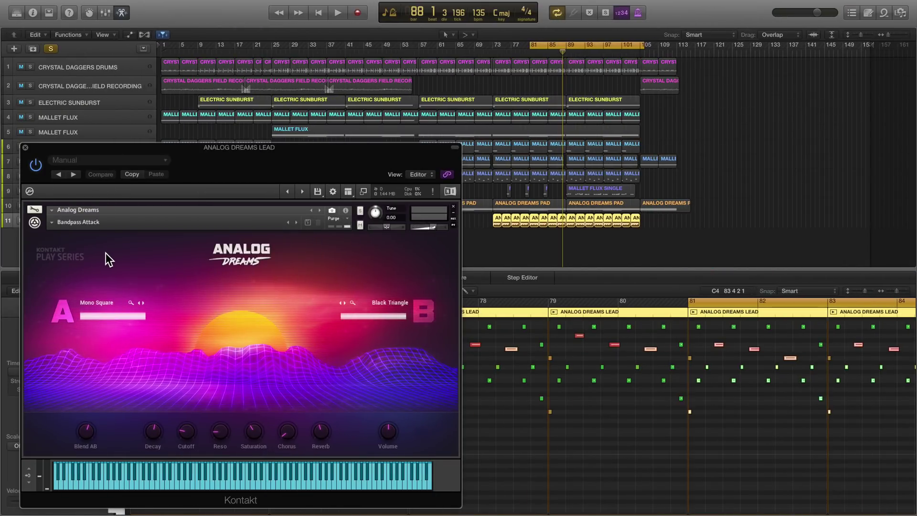
Step: Load the pluck preset Resonant Dawn in the Analog Dreams lead, raise Blend AB and lower the Cutoff
{"action": "left_click", "coordinate": [51, 222]}
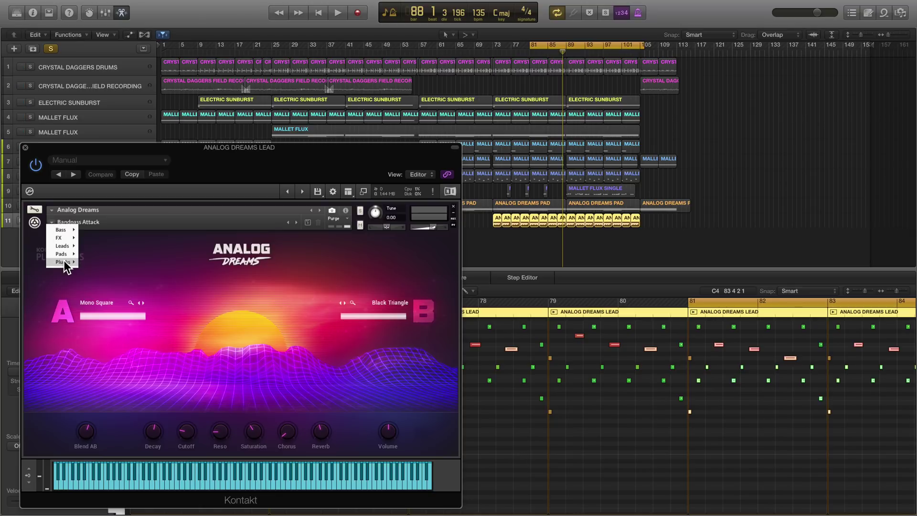
{"action": "mouse_move", "coordinate": [64, 261]}
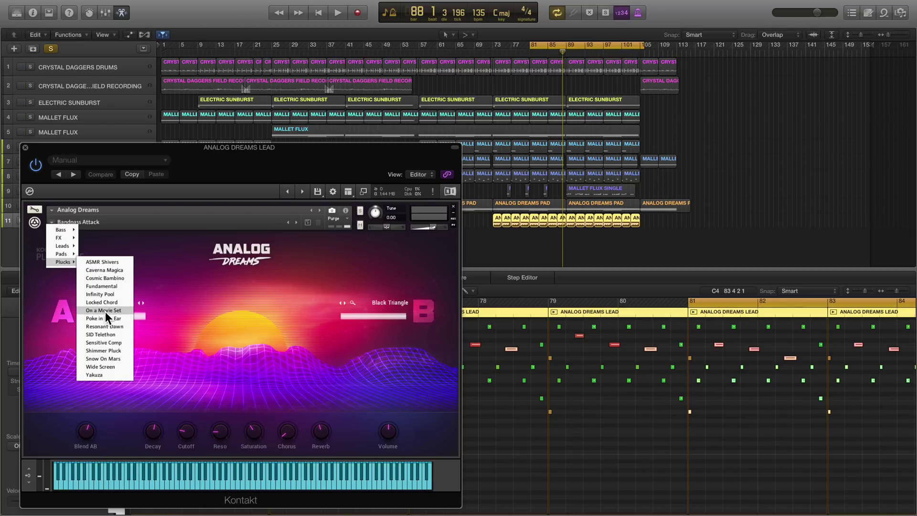
{"action": "left_click", "coordinate": [104, 325]}
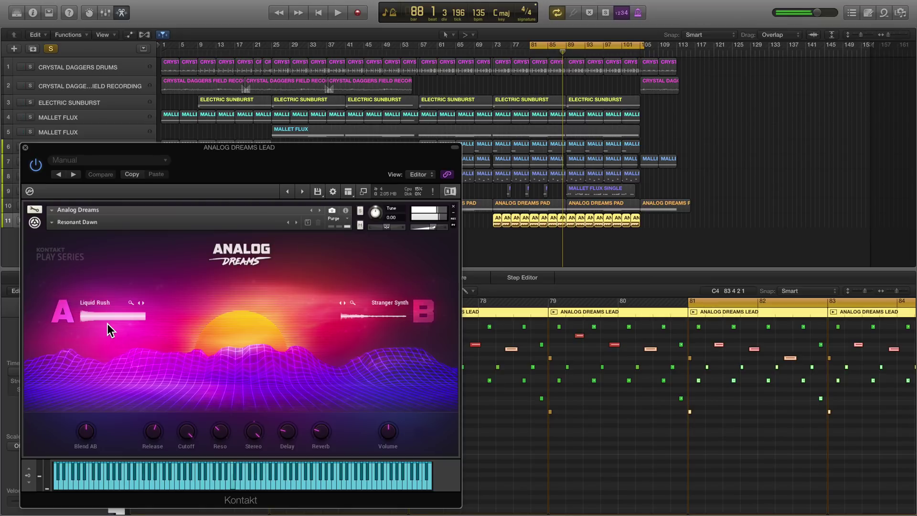
{"action": "left_click_drag", "start_coordinate": [84, 427], "coordinate": [87, 418]}
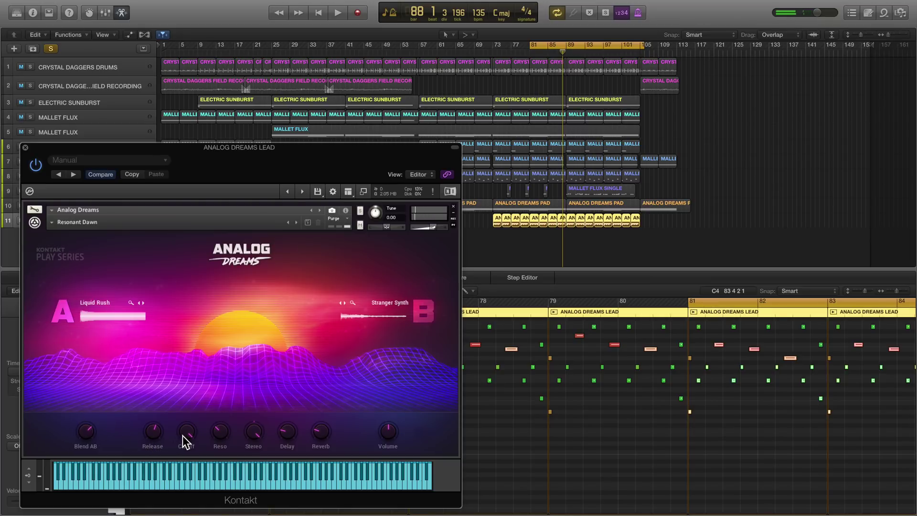
{"action": "left_click_drag", "start_coordinate": [188, 431], "coordinate": [190, 453]}
Step: Play the Analog Dreams lead part, select its regions from bar 81 and shrink the controller lane below the notes
{"action": "left_click", "coordinate": [578, 243]}
{"action": "key", "text": "space"}
{"action": "left_click_drag", "start_coordinate": [556, 240], "coordinate": [534, 218]}
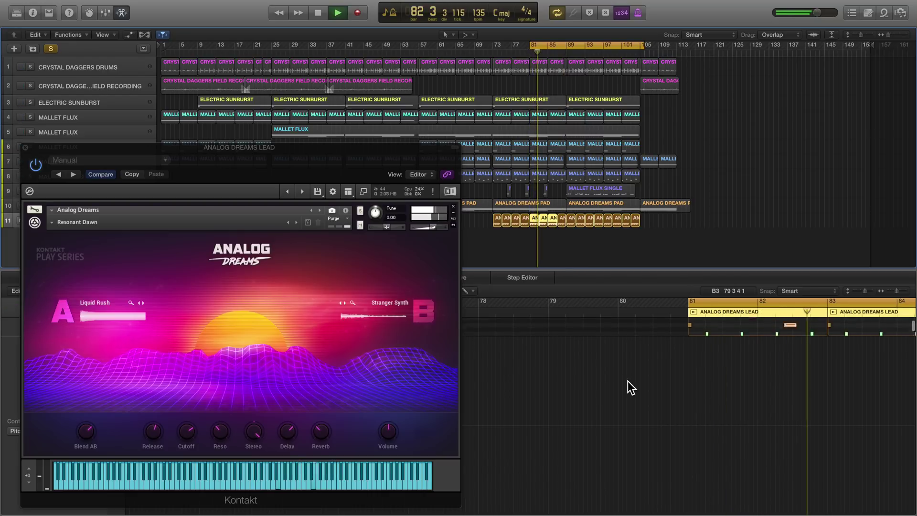
{"action": "left_click_drag", "start_coordinate": [625, 337], "coordinate": [629, 457]}
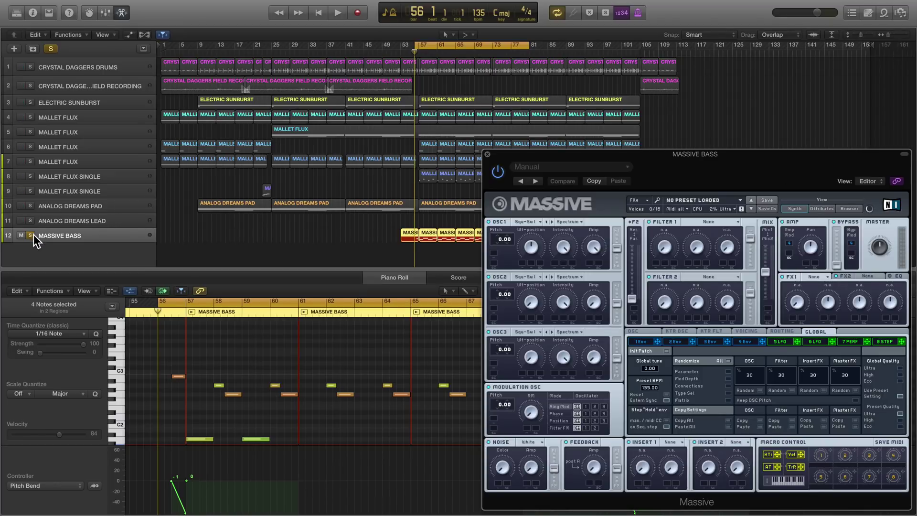
Step: Solo the drums in place of the Massive bass, play them from bar 56 and return the solo to the bass
{"action": "left_click", "coordinate": [30, 235]}
{"action": "left_click", "coordinate": [30, 67]}
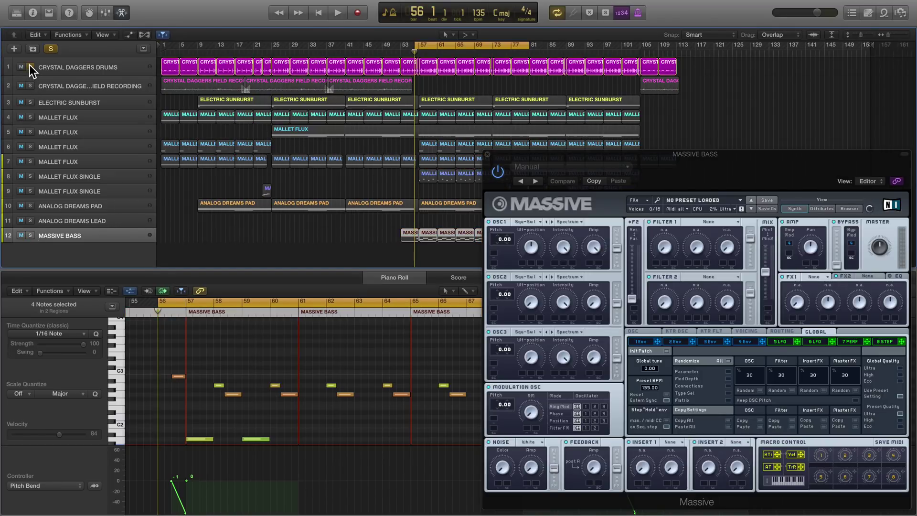
{"action": "key", "text": "space"}
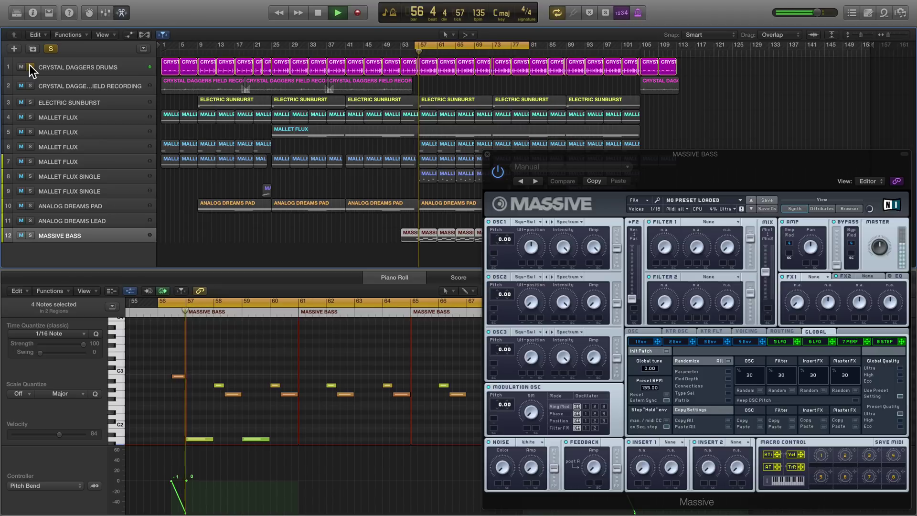
{"action": "key", "text": "space"}
{"action": "left_click", "coordinate": [30, 67]}
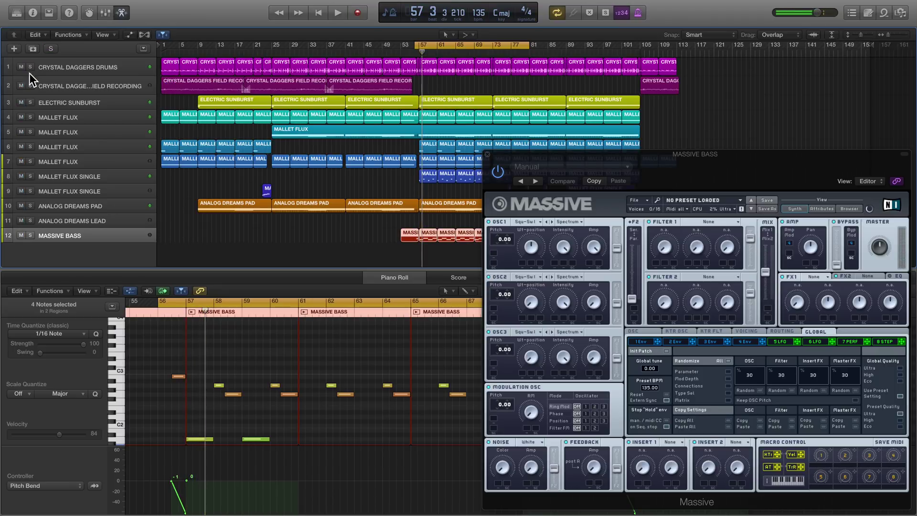
{"action": "left_click", "coordinate": [30, 236]}
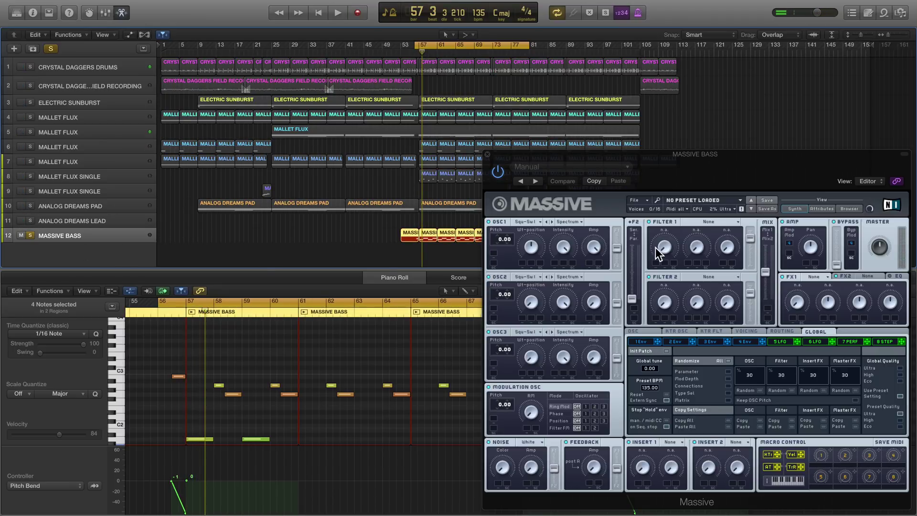
Step: Load the Rasta Blasta preset in Massive, filtering the sound browser by the Electric Vice bank and the Bass type
{"action": "left_click", "coordinate": [848, 208]}
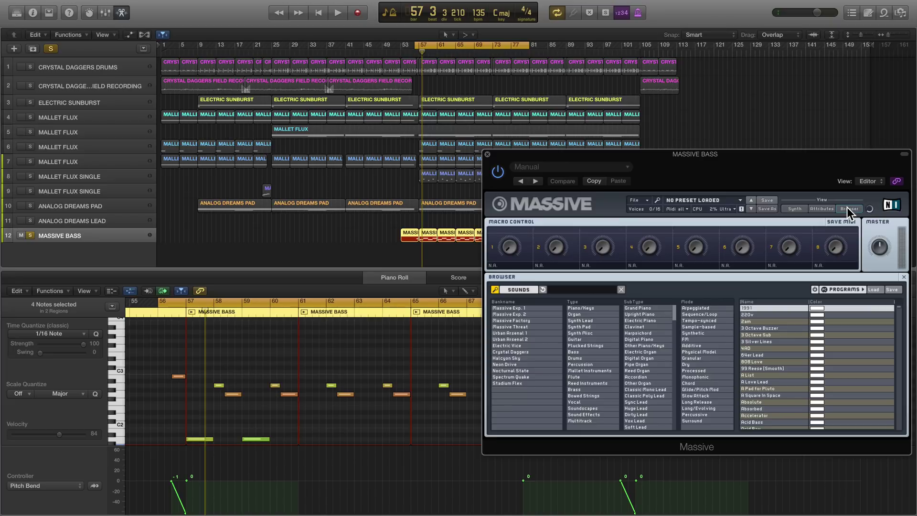
{"action": "left_click", "coordinate": [520, 345]}
{"action": "left_click", "coordinate": [575, 352]}
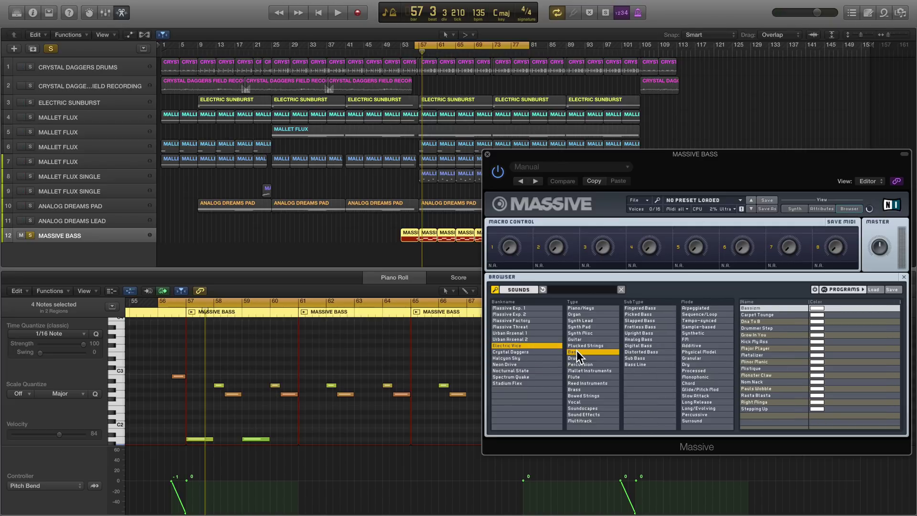
{"action": "left_click", "coordinate": [753, 394]}
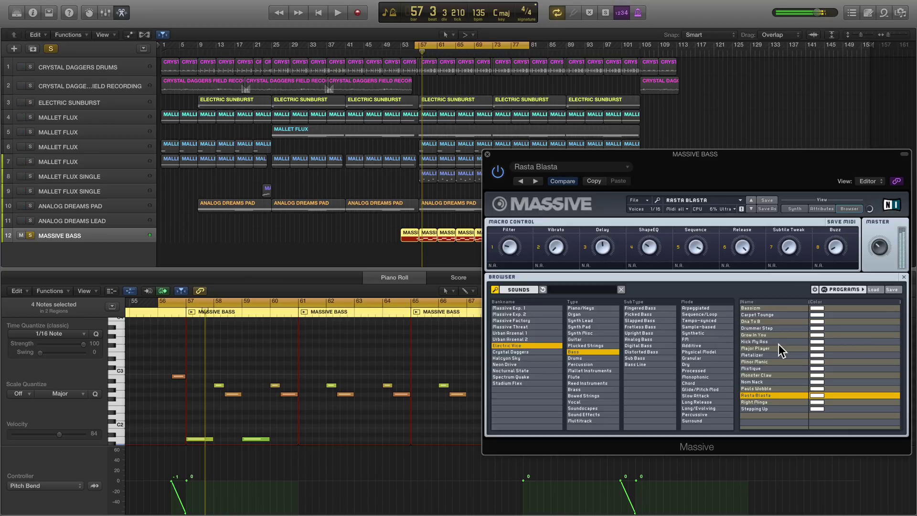
Step: View Rasta Blasta's synth page with the FX2 delay settings and play the Massive bass part
{"action": "left_click", "coordinate": [794, 208]}
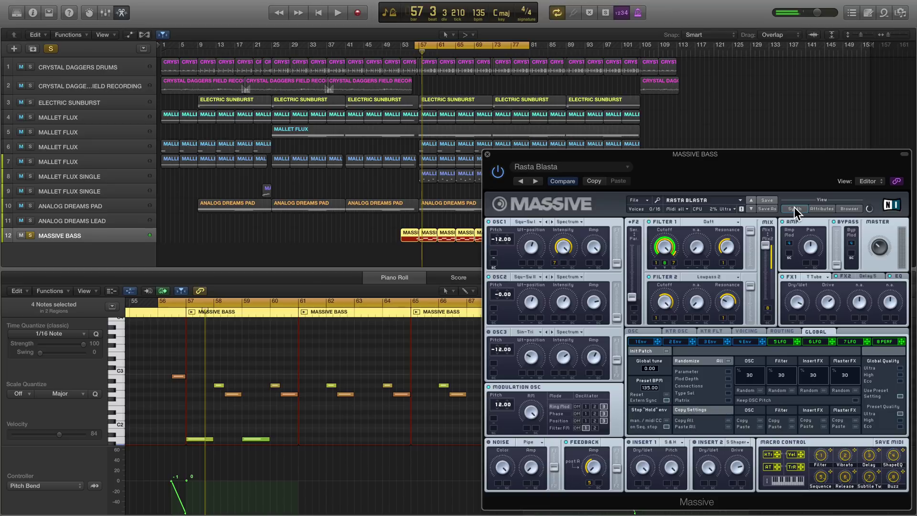
{"action": "left_click", "coordinate": [844, 275]}
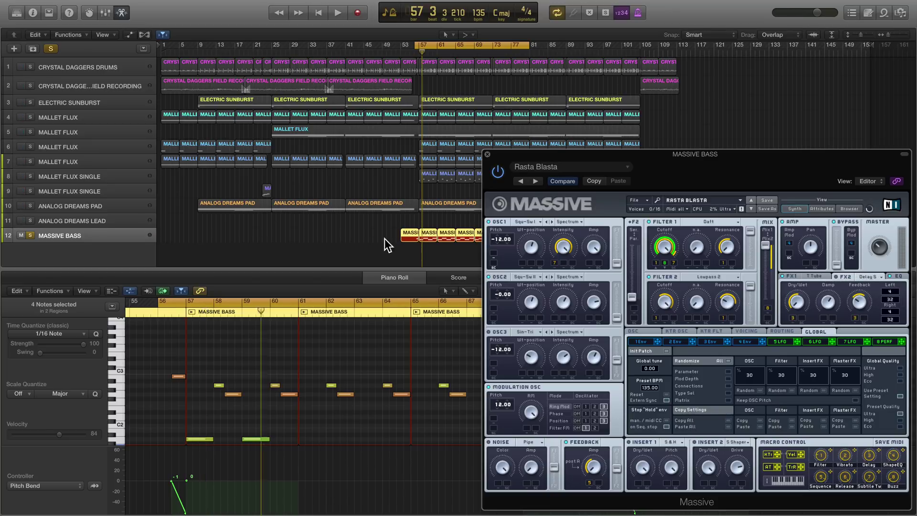
{"action": "left_click", "coordinate": [454, 233]}
{"action": "key", "text": "space"}
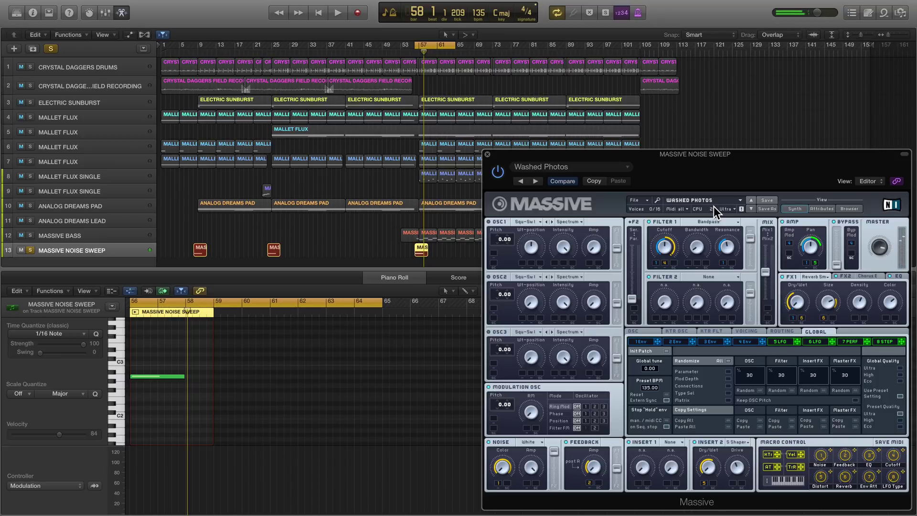
Step: Check the FX1 reverb selection of the Washed Photos preset in the noise sweep's Massive
{"action": "left_click", "coordinate": [814, 277]}
{"action": "left_click", "coordinate": [823, 282]}
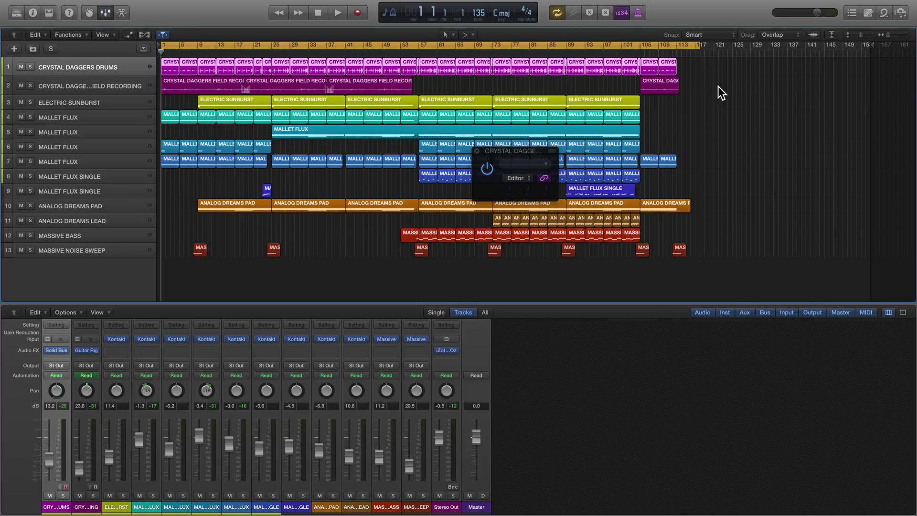
Step: Play the full arrangement from bar 1 and view the Vibraphone layer's sequencer in track 4's Mallet Flux
{"action": "key", "text": "space"}
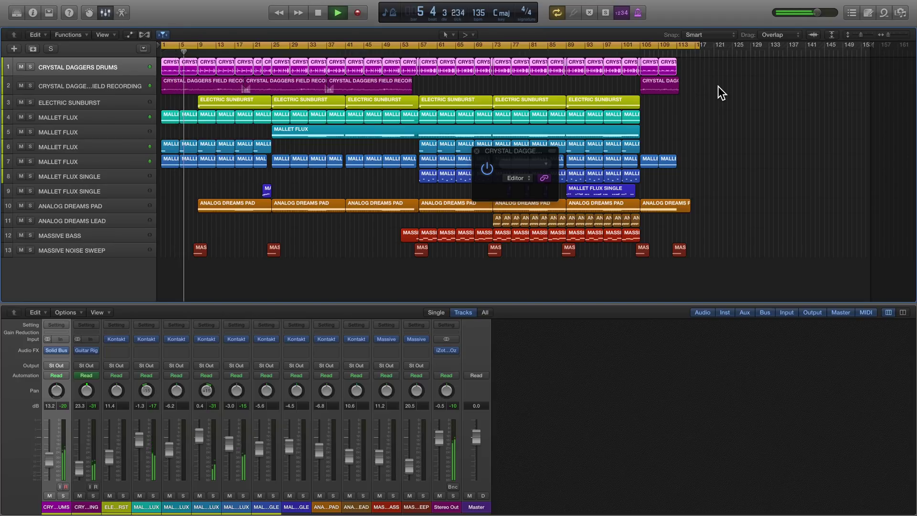
{"action": "left_click", "coordinate": [117, 117]}
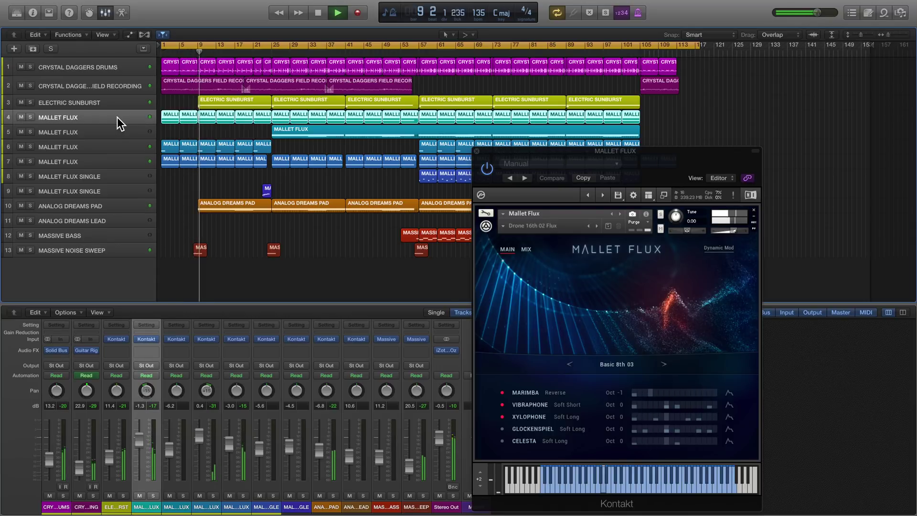
{"action": "left_click", "coordinate": [673, 403]}
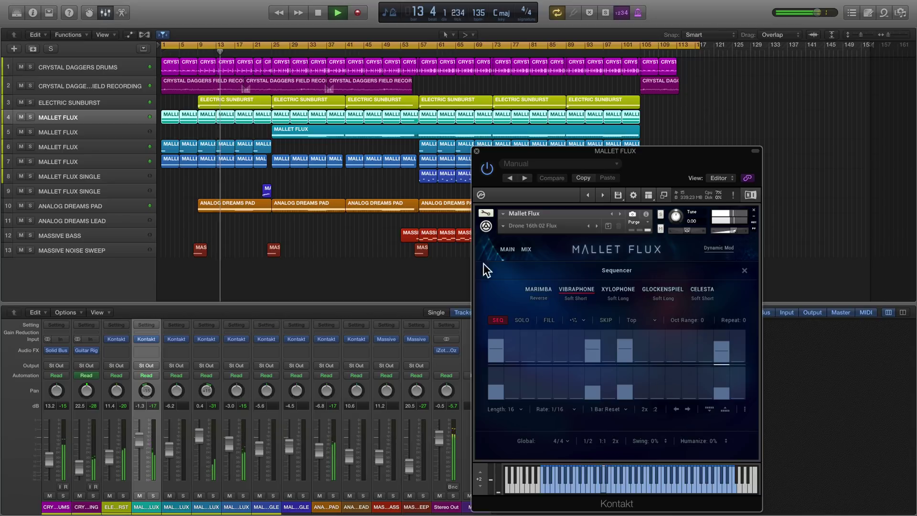
Step: View the Celesta layer's sequencer in track 7's Mallet Flux during playback and return to the main page
{"action": "left_click", "coordinate": [105, 161]}
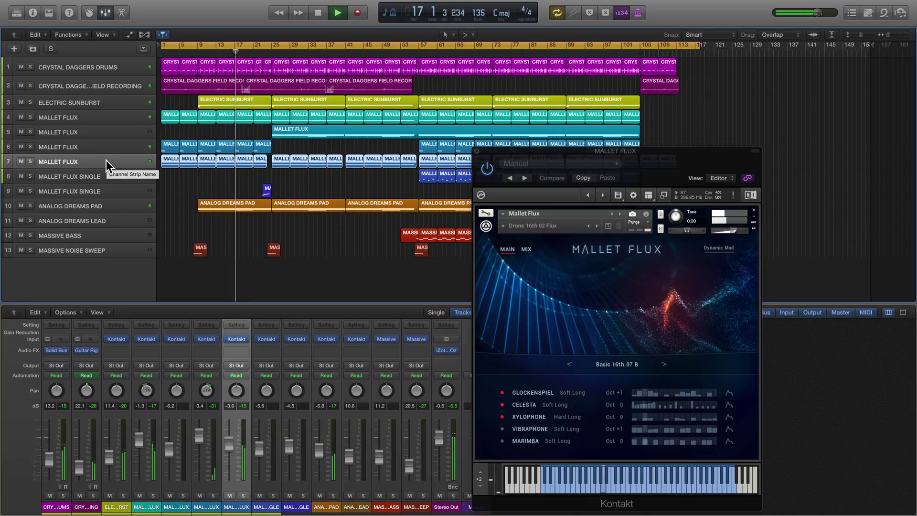
{"action": "left_click", "coordinate": [651, 401]}
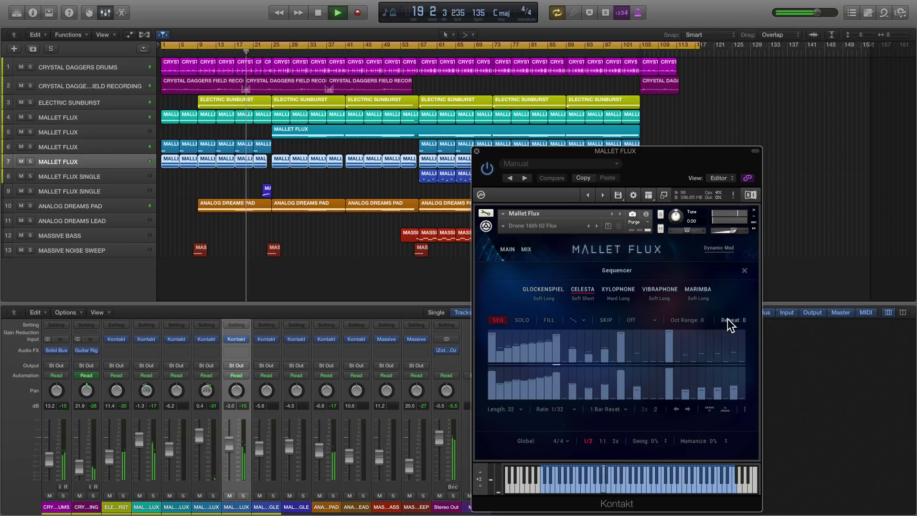
{"action": "left_click", "coordinate": [745, 270]}
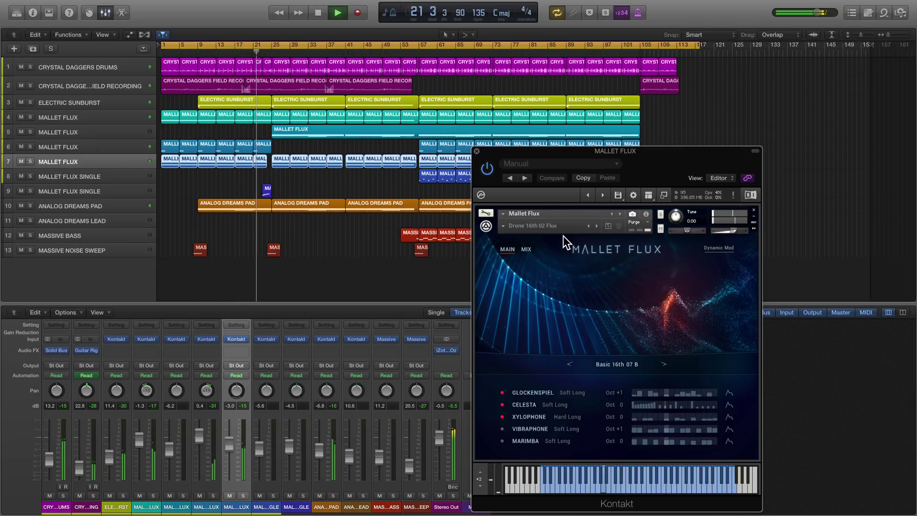
Step: Open track 5's Mallet Flux region in the Piano Roll and view its Celesta layer's sequencer during playback
{"action": "left_click", "coordinate": [85, 130]}
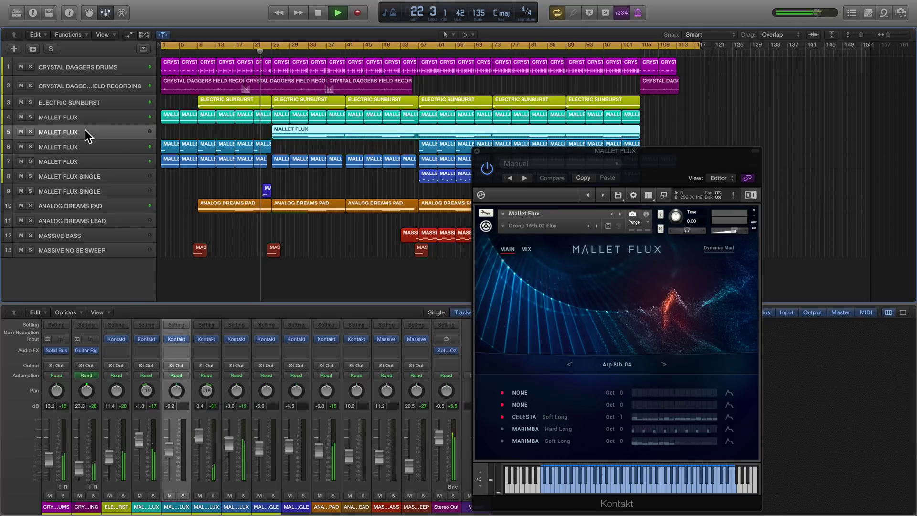
{"action": "double_click", "coordinate": [290, 130]}
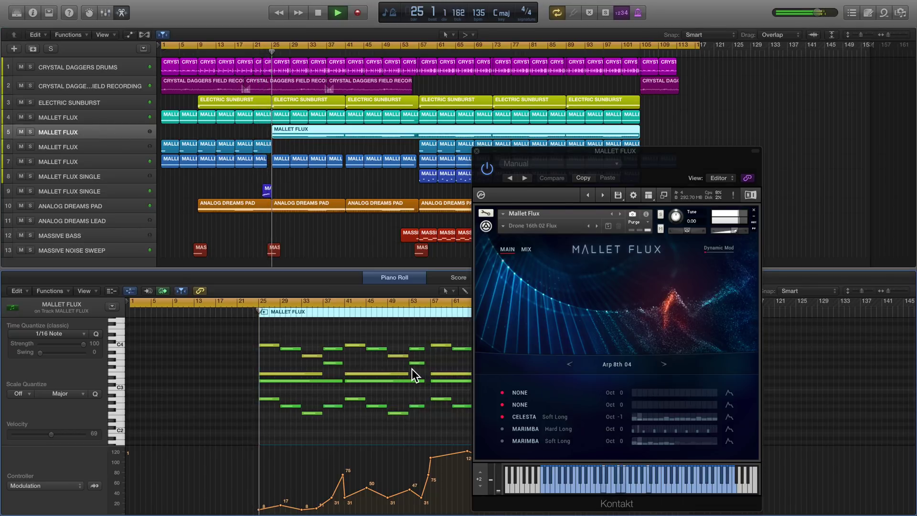
{"action": "left_click", "coordinate": [643, 416]}
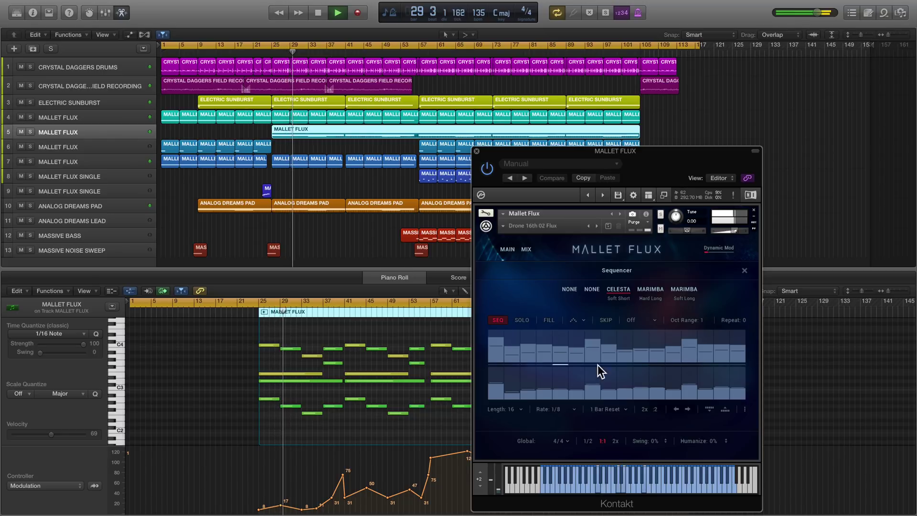
Step: Open the Analog Dreams Pad track's regions in the Piano Roll and view their notes and modulation curve during playback
{"action": "left_click", "coordinate": [311, 206]}
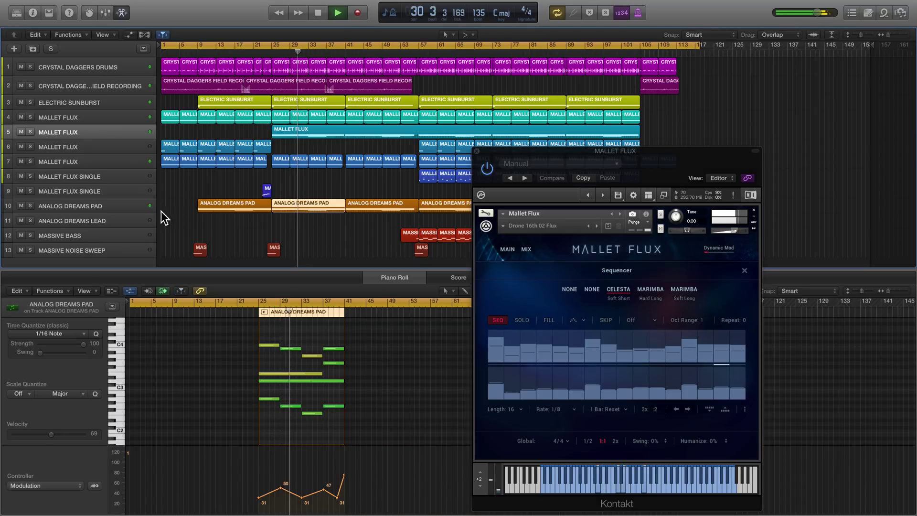
{"action": "left_click", "coordinate": [108, 206]}
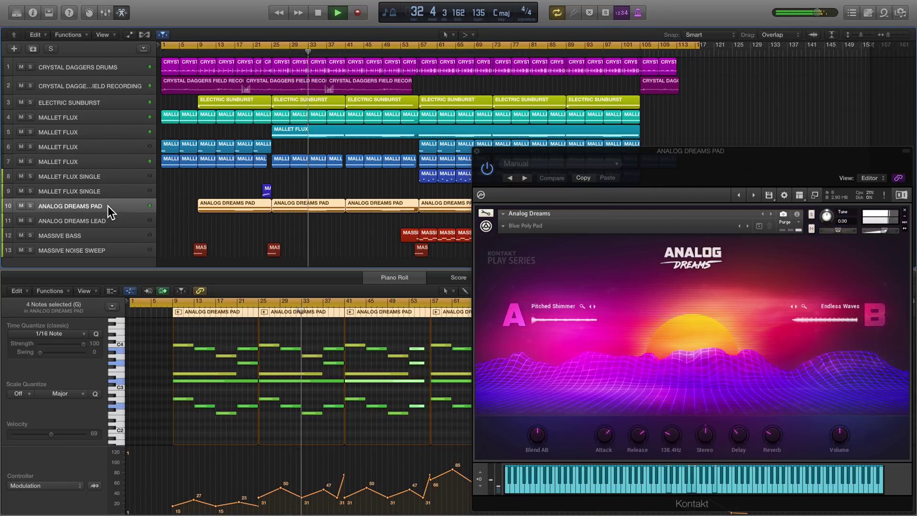
{"action": "scroll", "coordinate": [299, 457], "scroll_direction": "right", "scroll_amount": 3}
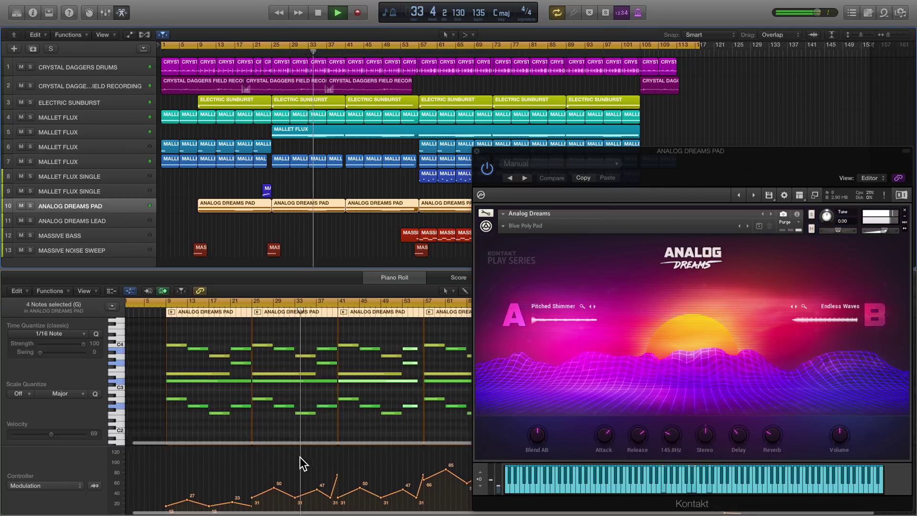
{"action": "scroll", "coordinate": [313, 467], "scroll_direction": "right", "scroll_amount": 3}
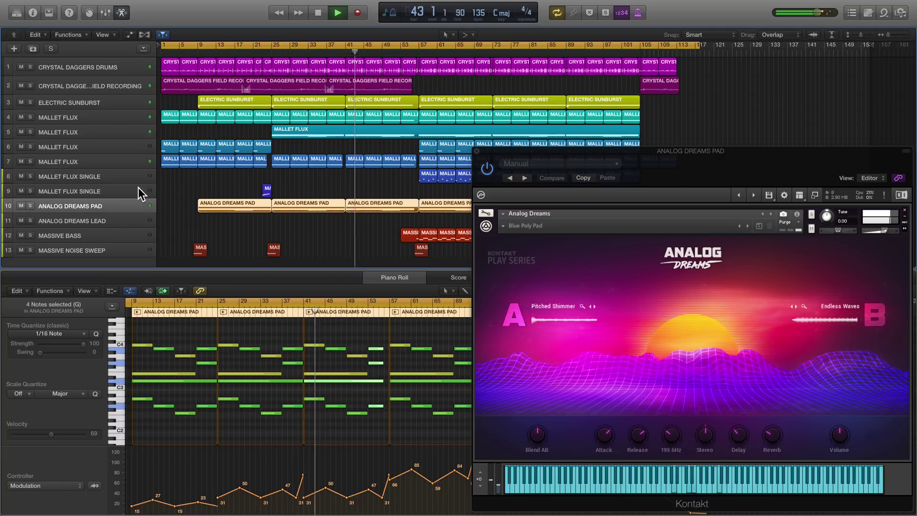
Step: View the Mallet Flux instruments on tracks 7 and 4, and Electric Sunburst's Amps & FX and Patterns pages, during playback
{"action": "left_click", "coordinate": [105, 156]}
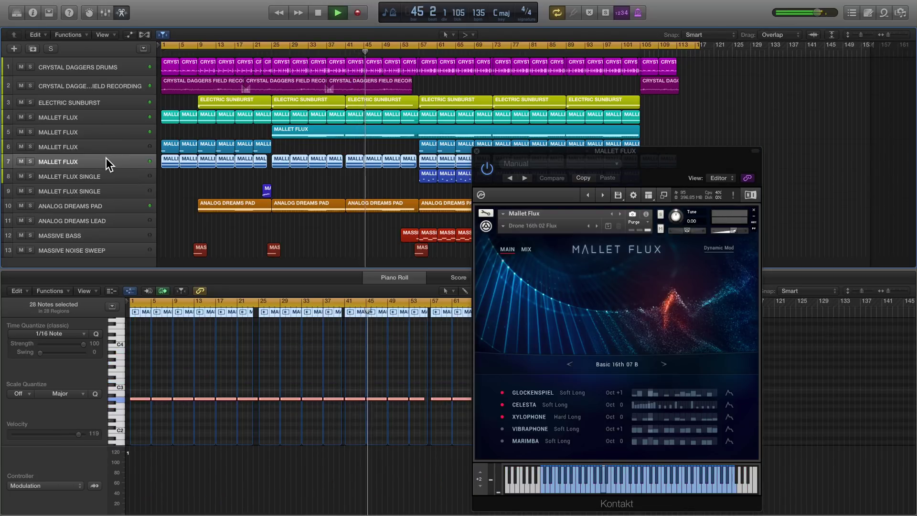
{"action": "left_click", "coordinate": [107, 122]}
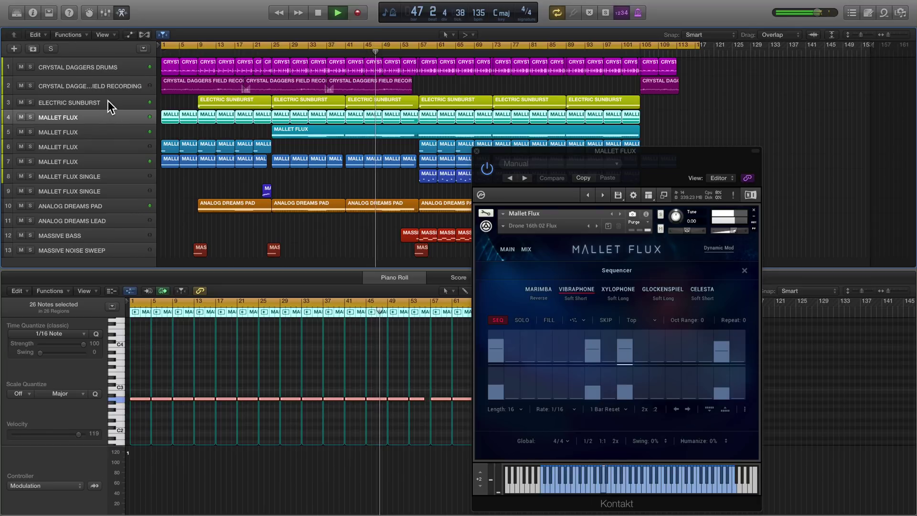
{"action": "left_click", "coordinate": [108, 101]}
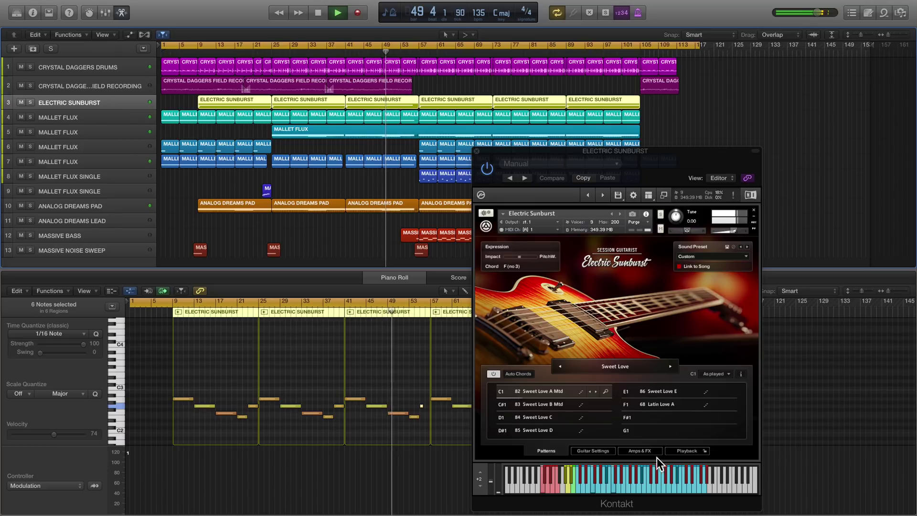
{"action": "left_click", "coordinate": [638, 453]}
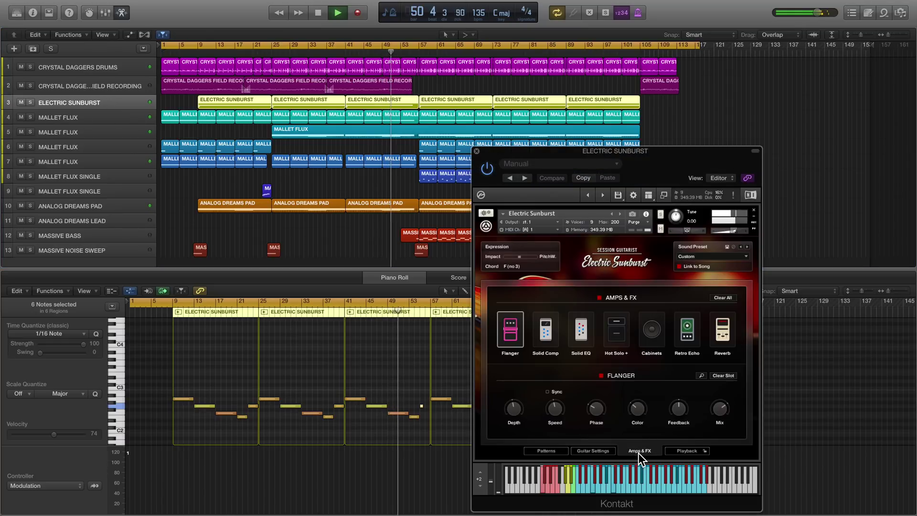
{"action": "left_click", "coordinate": [546, 451]}
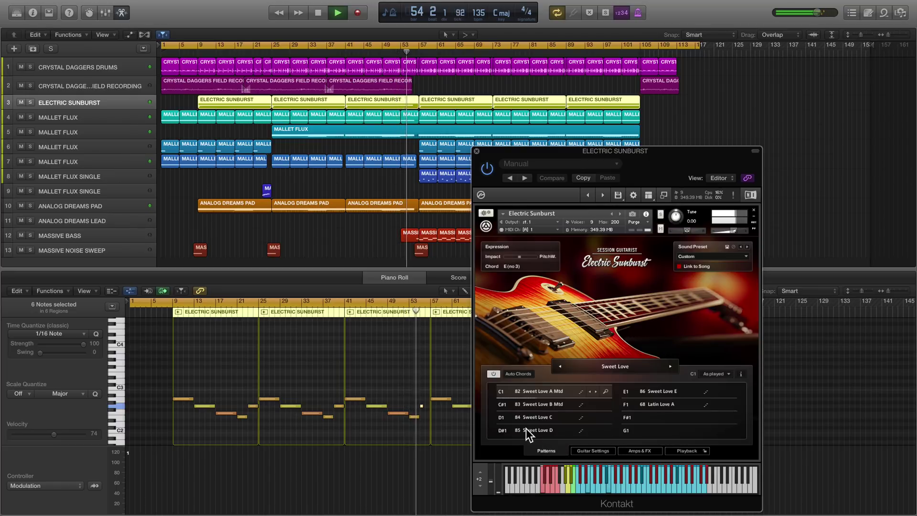
Step: View the Massive Bass track's Rasta Blasta patch and its notes in the Piano Roll during playback
{"action": "left_click", "coordinate": [81, 236]}
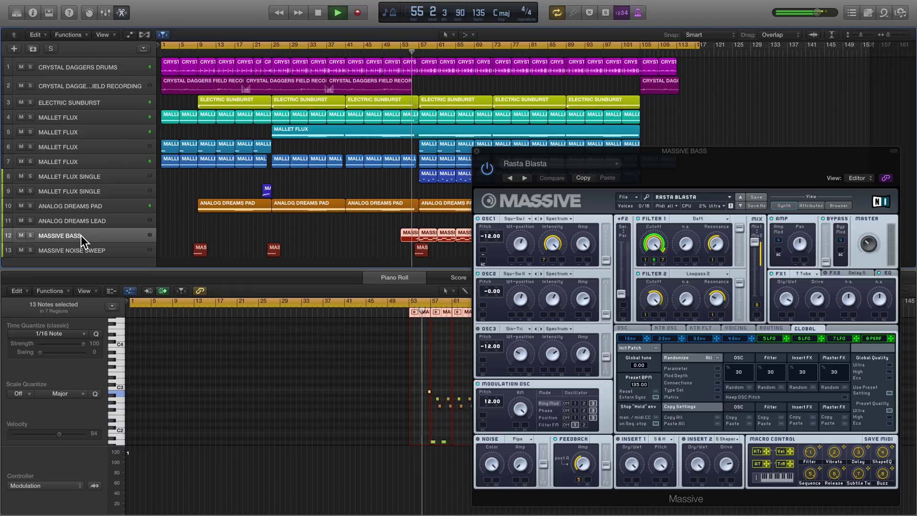
{"action": "scroll", "coordinate": [419, 400], "scroll_direction": "right", "scroll_amount": 3}
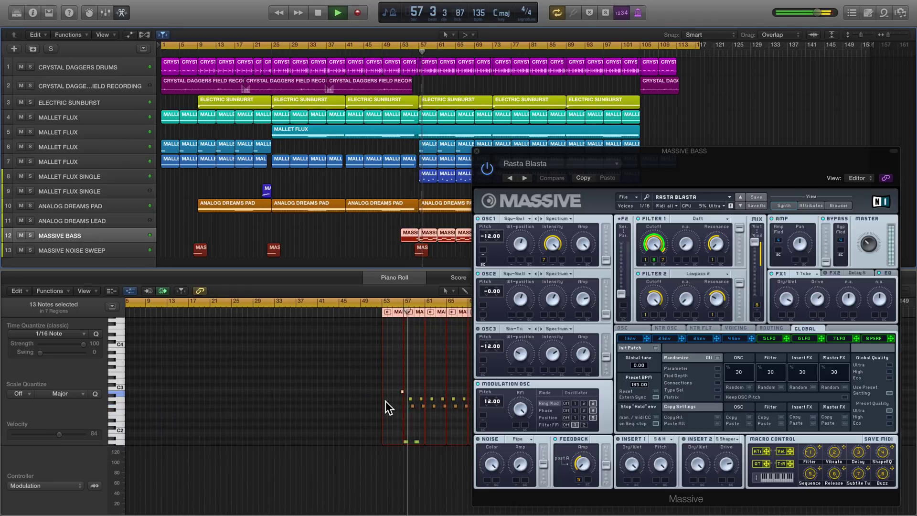
{"action": "scroll", "coordinate": [385, 401], "scroll_direction": "right", "scroll_amount": 2}
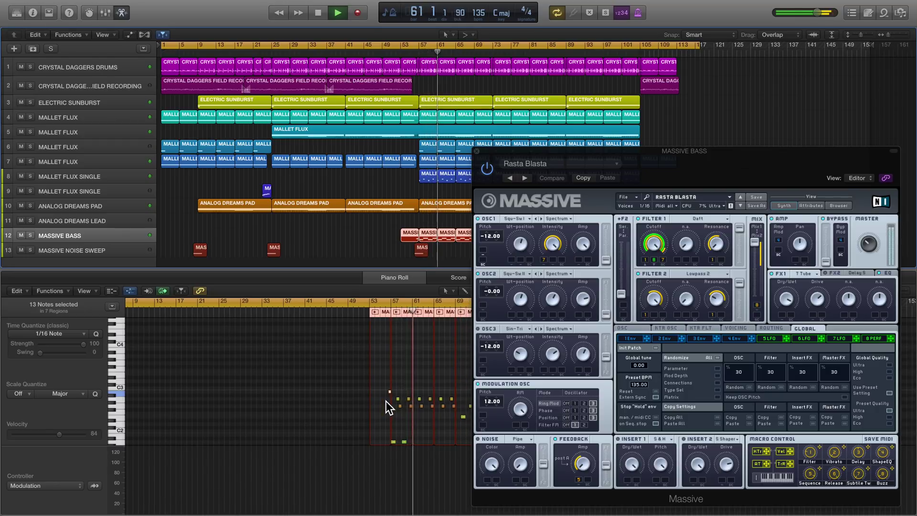
Step: View the FX page of track 8's Mallet Flux Single and reposition the plug-in window to reveal the track's Piano Roll notes
{"action": "left_click", "coordinate": [97, 176]}
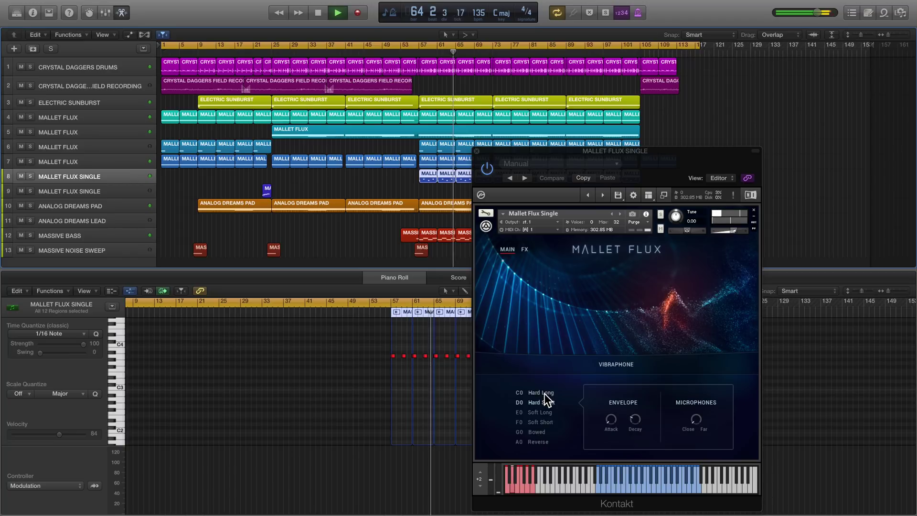
{"action": "left_click", "coordinate": [524, 249]}
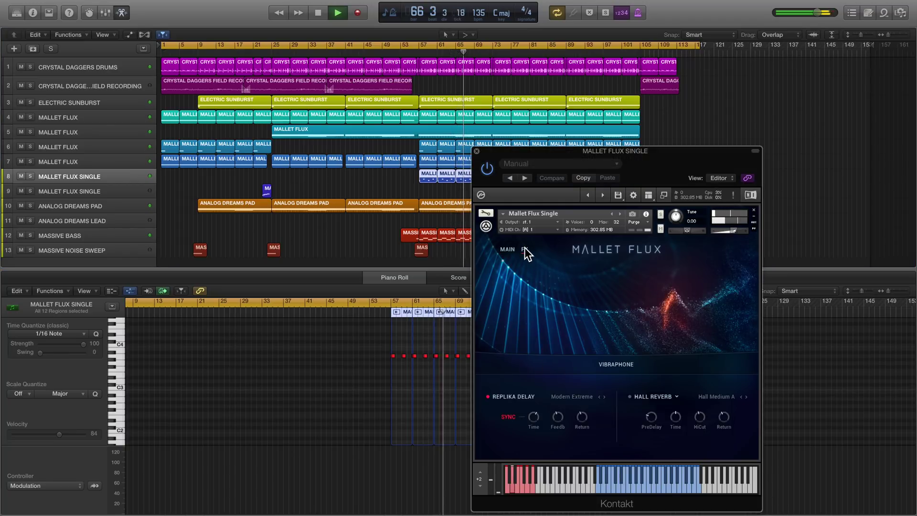
{"action": "left_click_drag", "start_coordinate": [543, 151], "coordinate": [76, 149]}
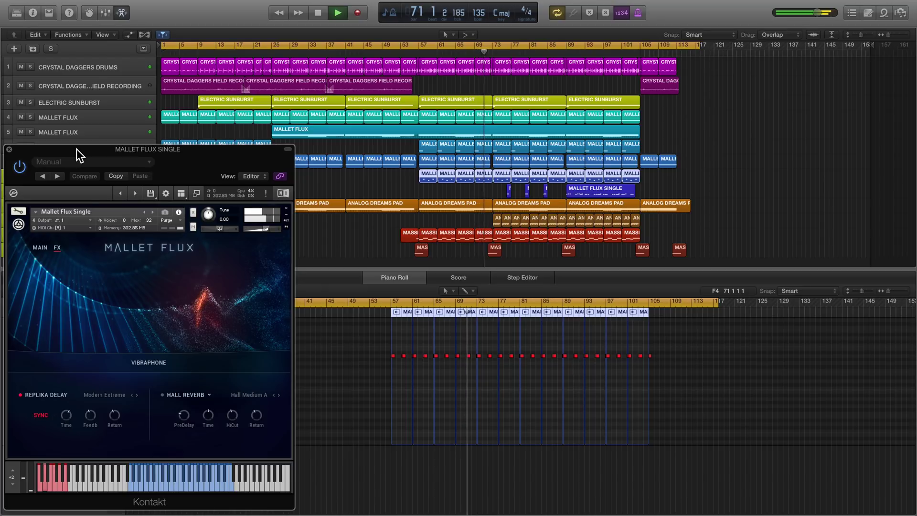
{"action": "left_click_drag", "start_coordinate": [77, 149], "coordinate": [207, 142]}
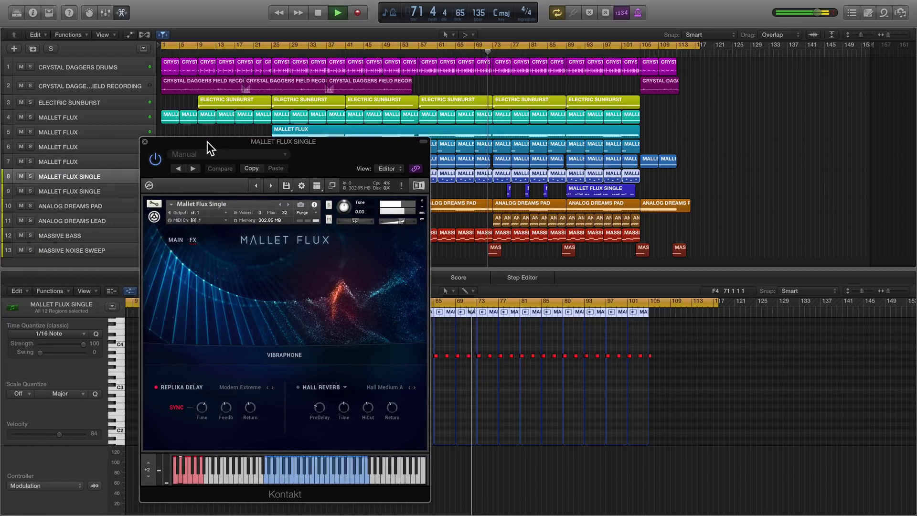
Step: View the Analog Dreams Lead instrument and examine its notes up close in the Piano Roll with the plug-in window moved aside
{"action": "left_click", "coordinate": [100, 220]}
{"action": "left_click_drag", "start_coordinate": [379, 142], "coordinate": [244, 151]}
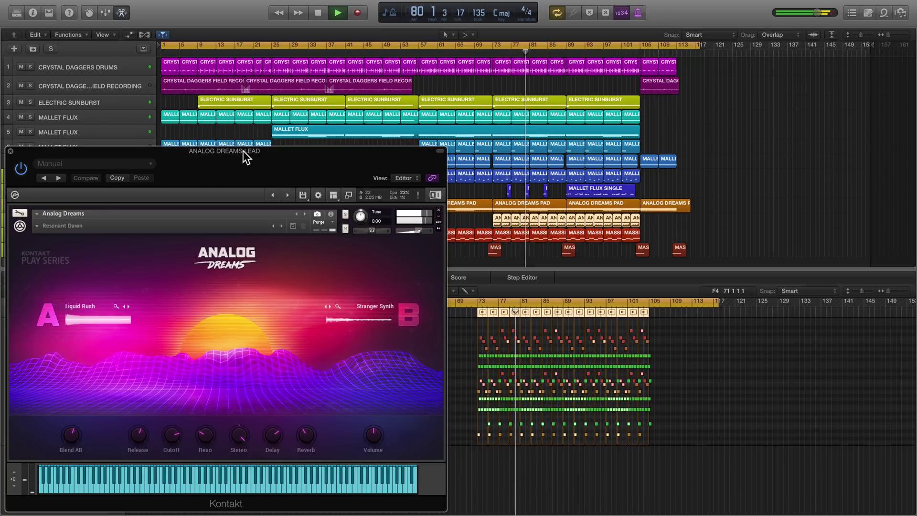
{"action": "left_click", "coordinate": [569, 395], "text": "ctrl+alt"}
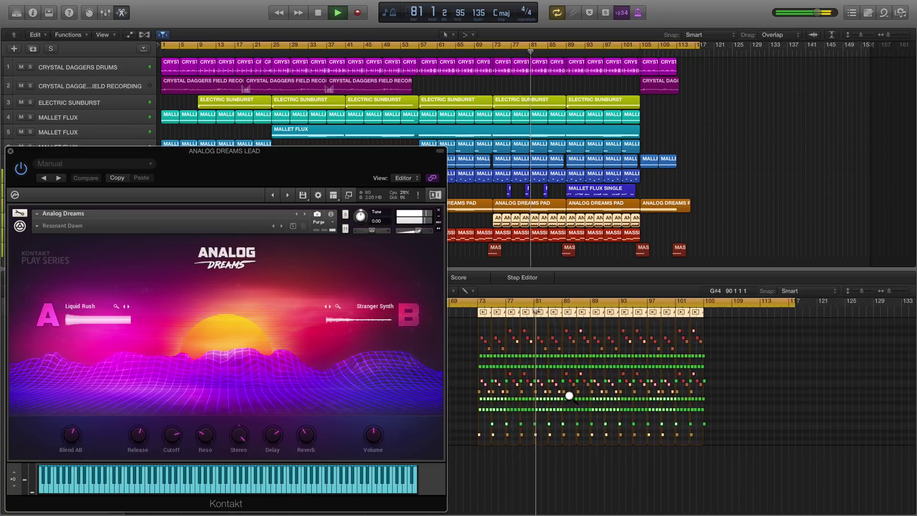
{"action": "scroll", "coordinate": [569, 395], "scroll_direction": "right", "scroll_amount": 10}
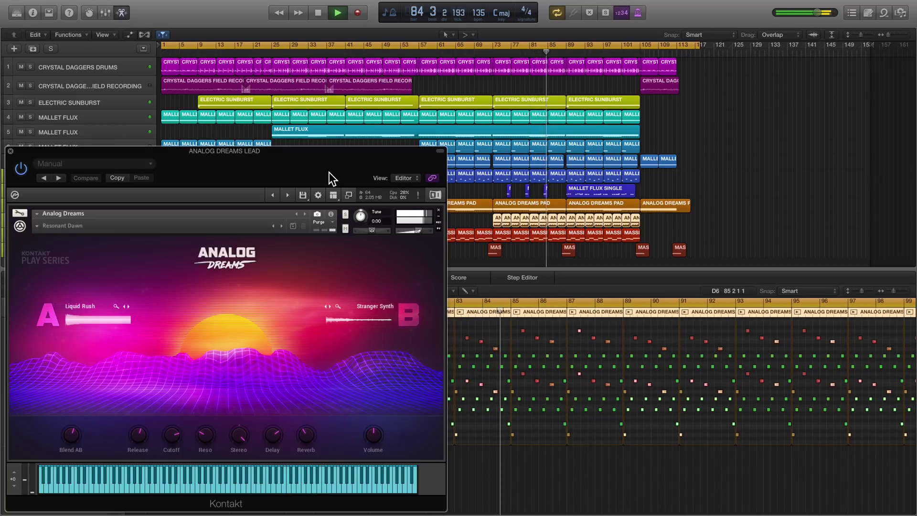
Step: View the Massive Noise Sweep track's synth and reposition its window to reveal the region in the Piano Roll
{"action": "left_click_drag", "start_coordinate": [325, 171], "coordinate": [492, 138]}
{"action": "left_click", "coordinate": [88, 249]}
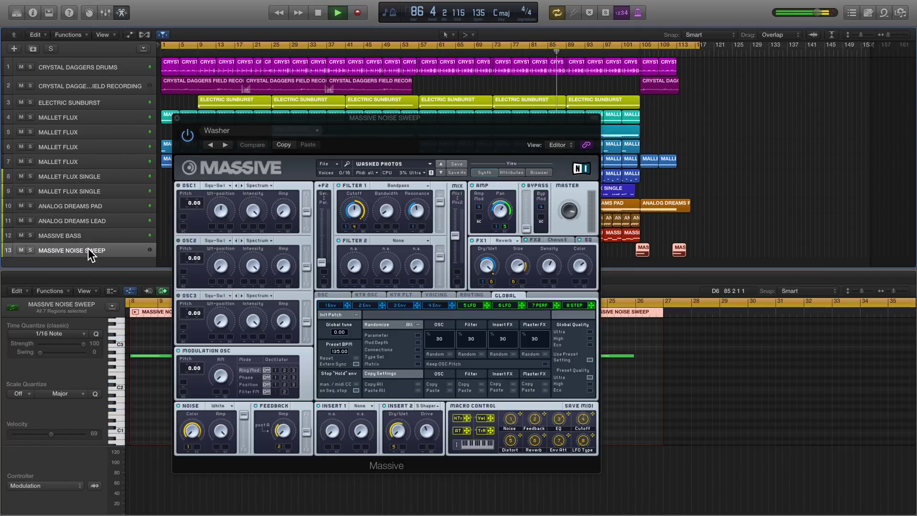
{"action": "left_click_drag", "start_coordinate": [363, 121], "coordinate": [213, 146]}
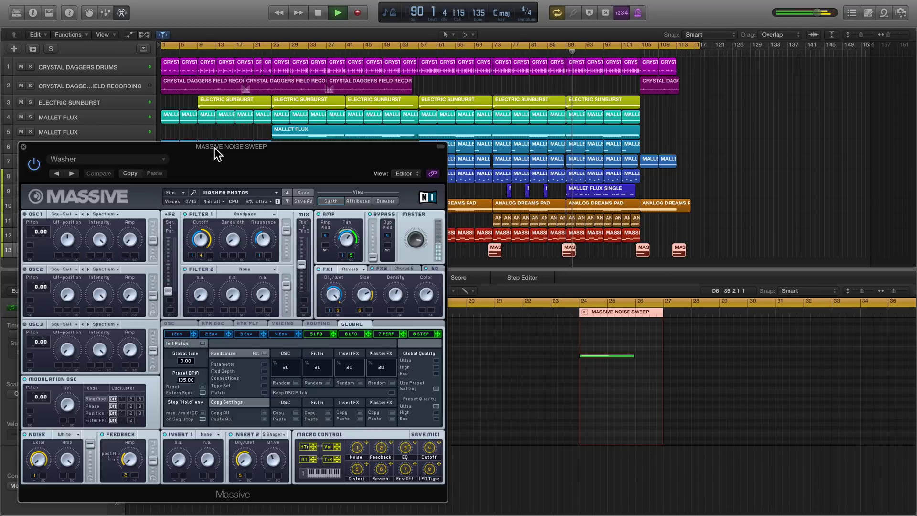
{"action": "left_click_drag", "start_coordinate": [214, 147], "coordinate": [270, 139]}
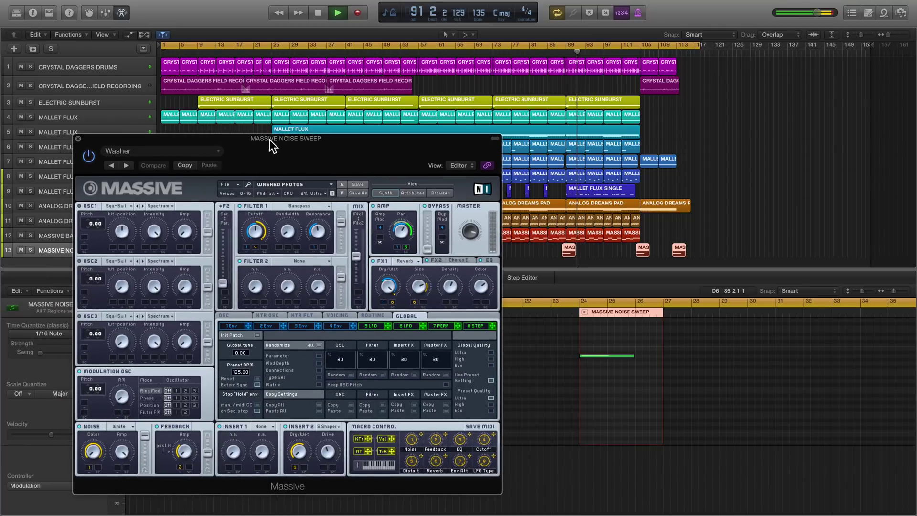
Step: View the FX page of track 9's Mallet Flux Single and the Glockenspiel layer's sequencer in track 7's Mallet Flux, returning to its main page
{"action": "left_click", "coordinate": [54, 190]}
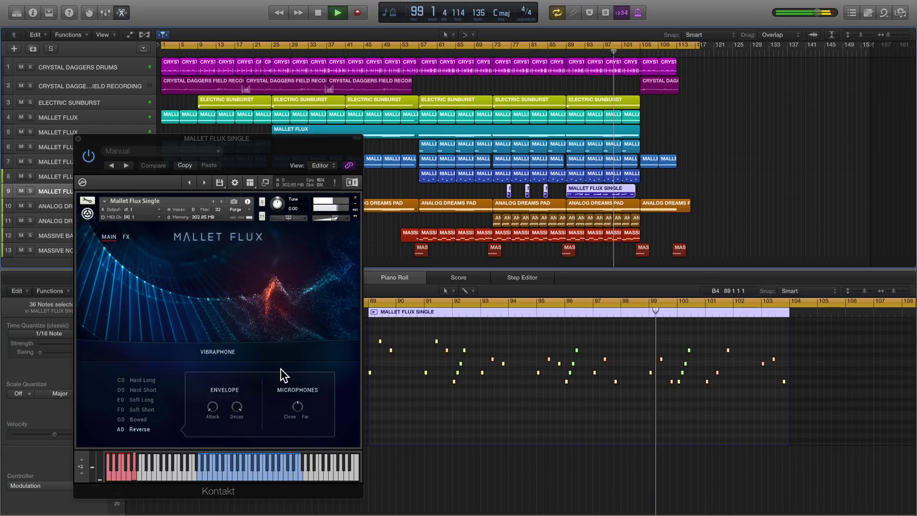
{"action": "left_click", "coordinate": [125, 236]}
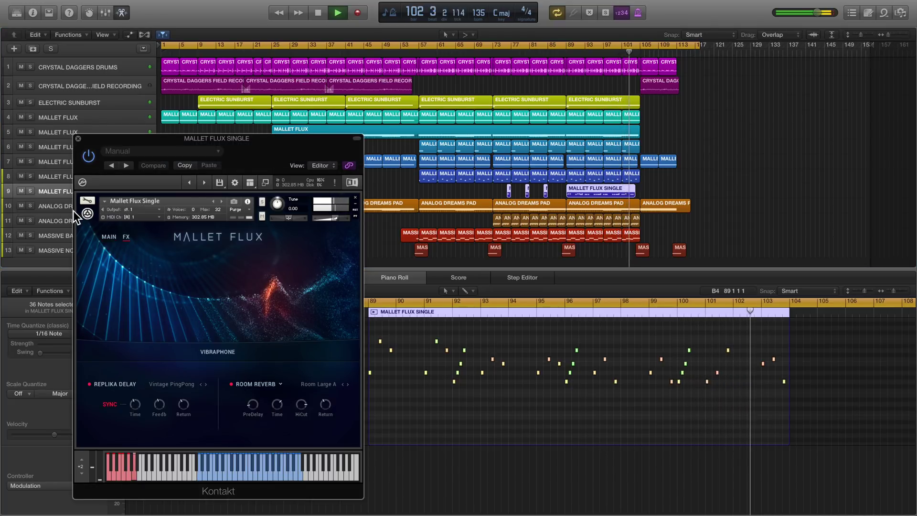
{"action": "left_click", "coordinate": [59, 159]}
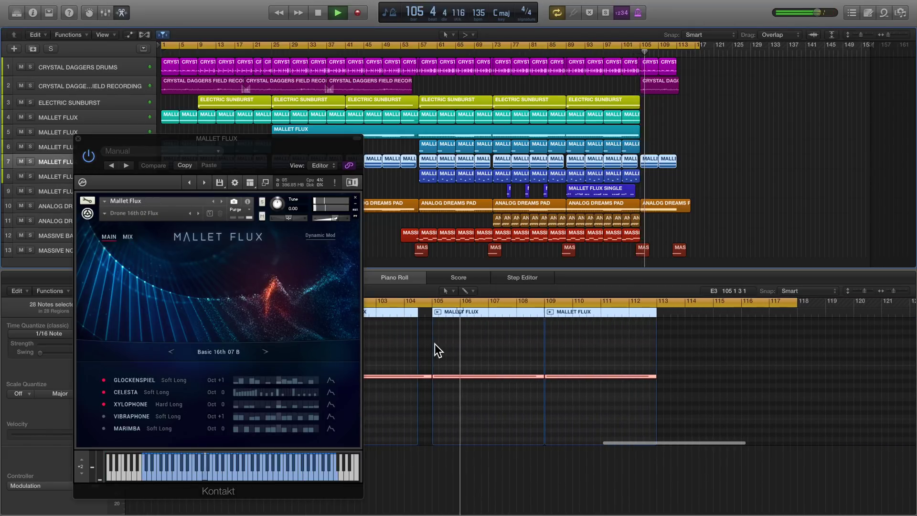
{"action": "left_click", "coordinate": [282, 382]}
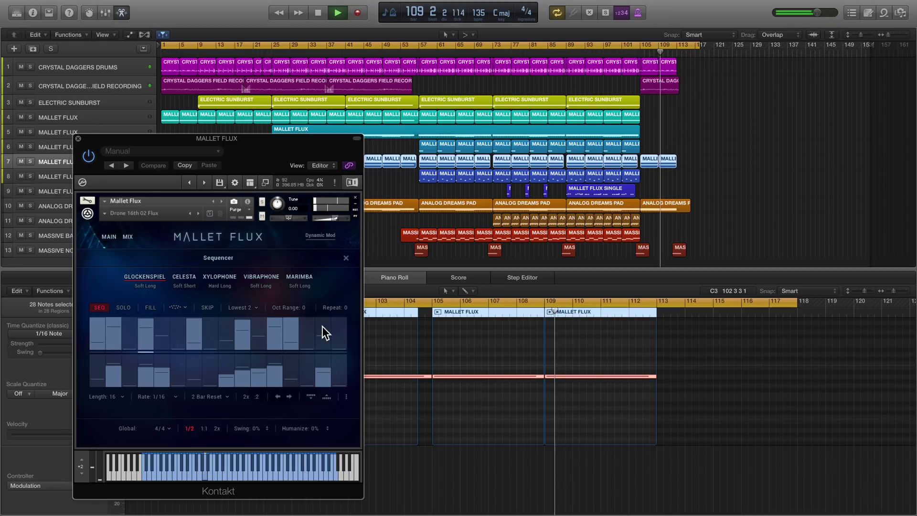
{"action": "left_click", "coordinate": [346, 257]}
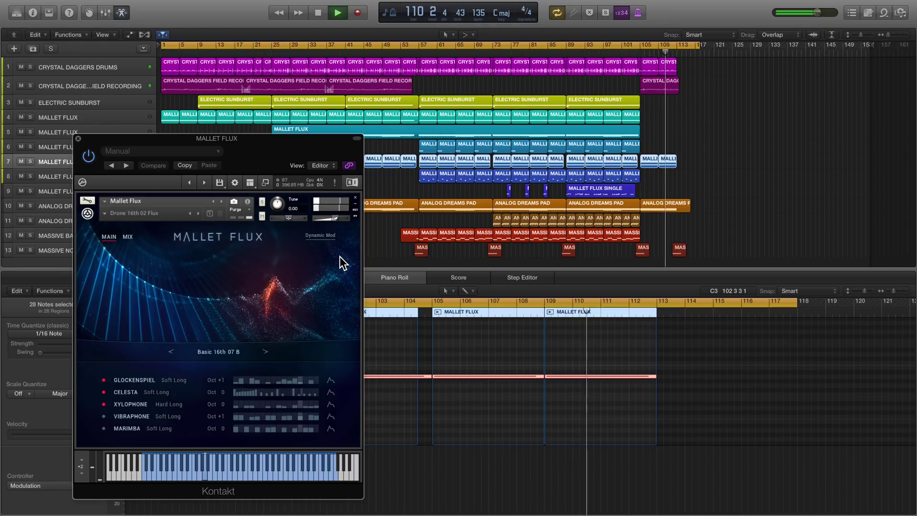